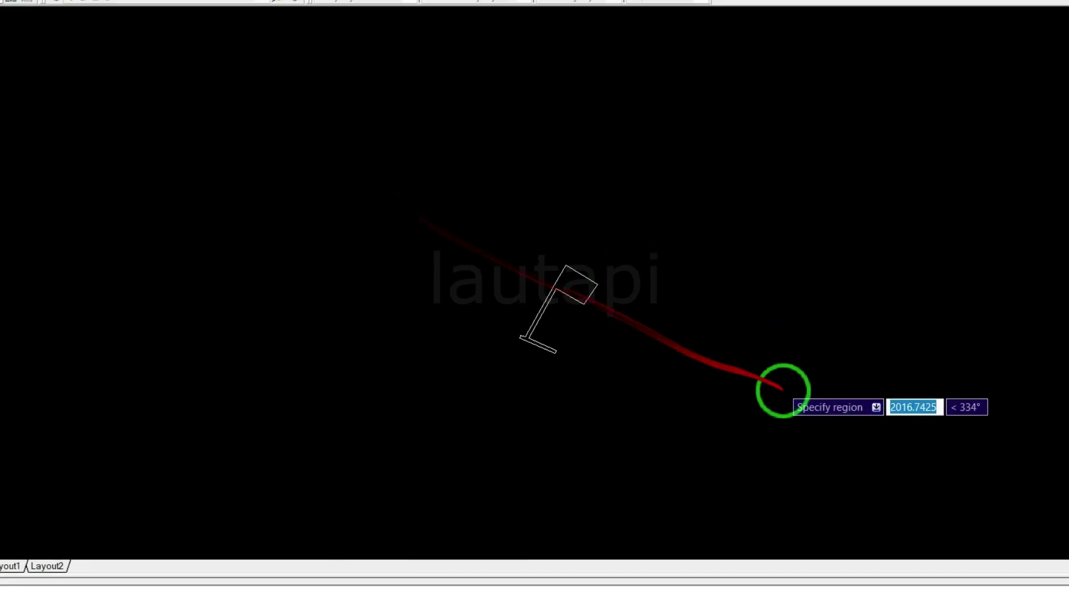
Finish the IRT region and accept downloading all 330 Bing satellite tiles
{"action": "left_click", "coordinate": [727, 426]}
{"action": "left_click", "coordinate": [503, 316]}
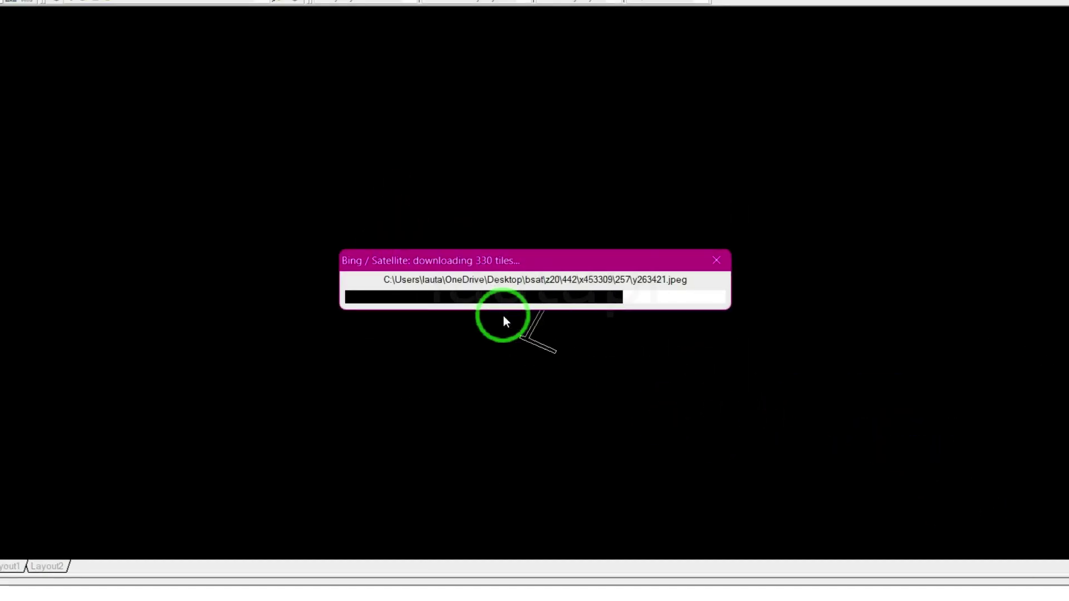
{"action": "scroll", "coordinate": [570, 304], "scroll_direction": "up", "scroll_amount": 2}
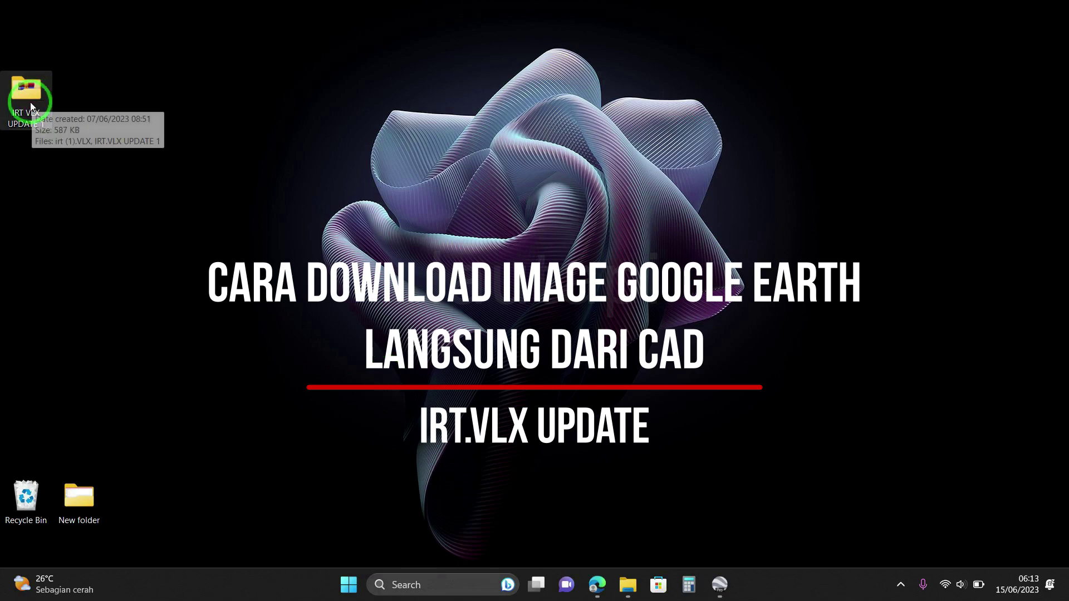
Move the IRT VLX UPDATE 1 folder to the desktop's left edge and restore Google Earth Pro
{"action": "left_click_drag", "start_coordinate": [25, 89], "coordinate": [237, 158]}
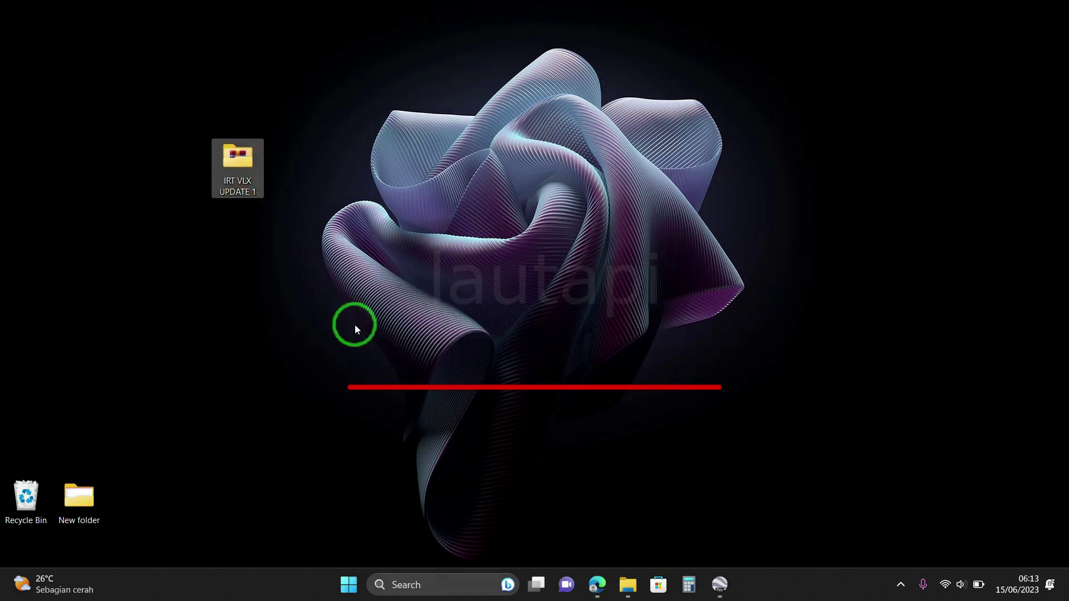
{"action": "left_click", "coordinate": [348, 329]}
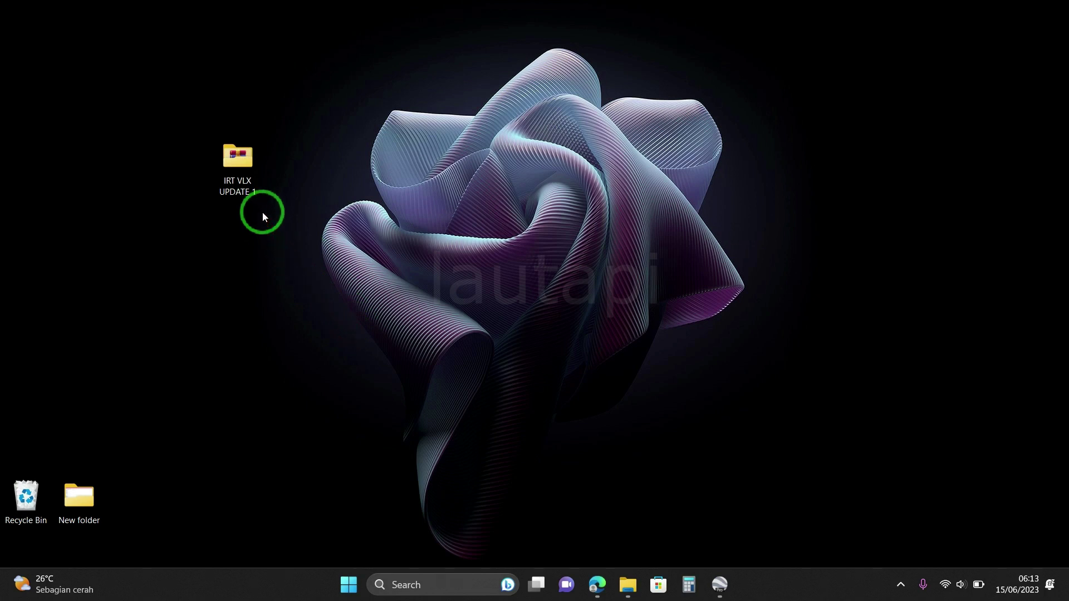
{"action": "left_click_drag", "start_coordinate": [237, 159], "coordinate": [28, 213]}
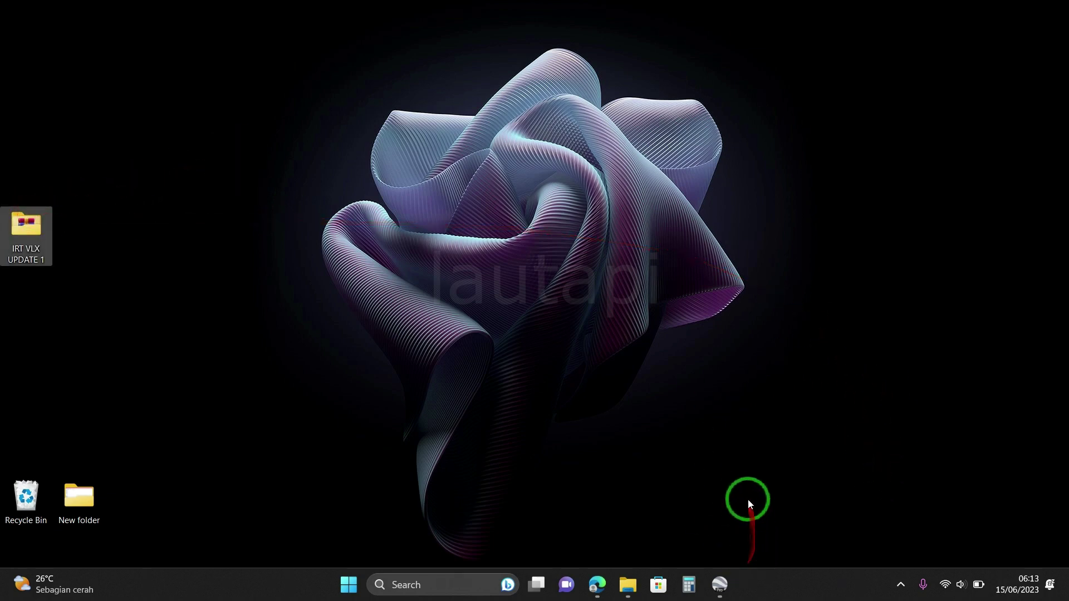
{"action": "left_click", "coordinate": [721, 585]}
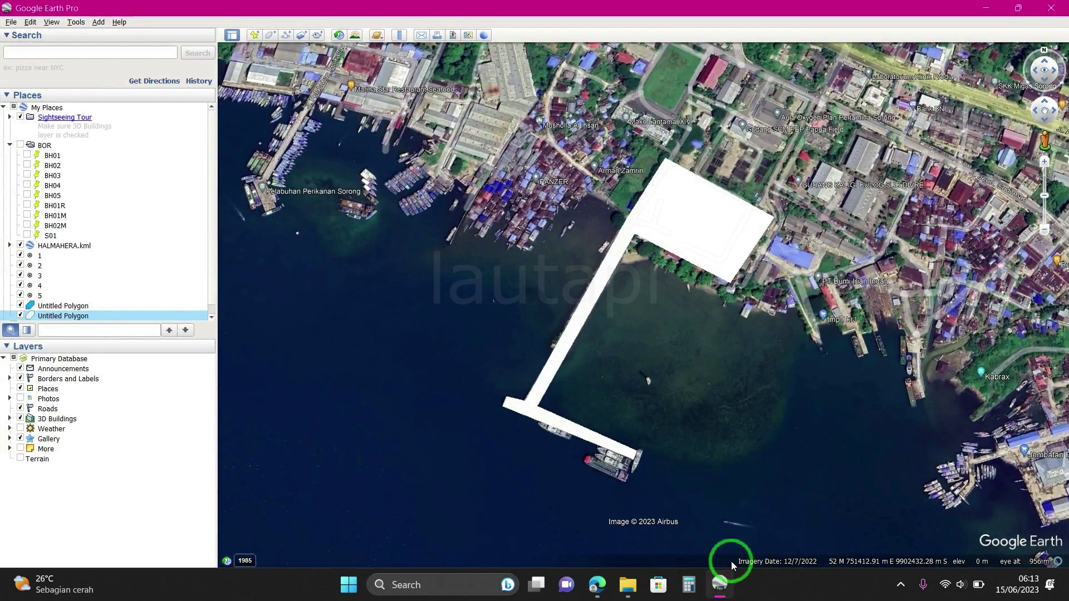
{"action": "mouse_move", "coordinate": [609, 383]}
{"action": "left_mouse_down"}
{"action": "mouse_move", "coordinate": [592, 319]}
{"action": "mouse_move", "coordinate": [596, 384]}
{"action": "left_mouse_up"}
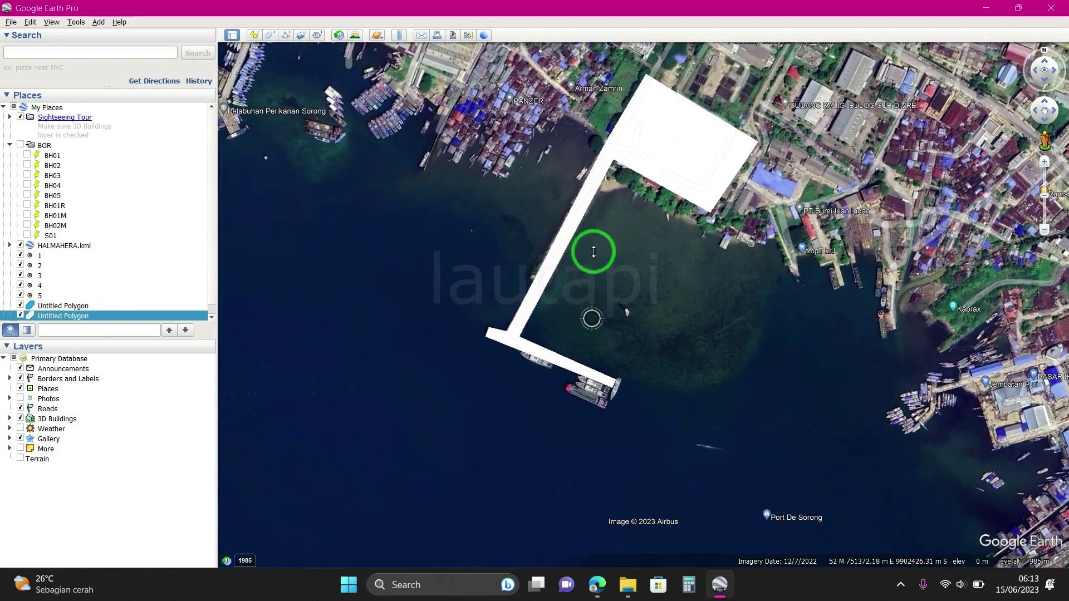
{"action": "scroll", "coordinate": [596, 383], "scroll_direction": "down", "scroll_amount": 5}
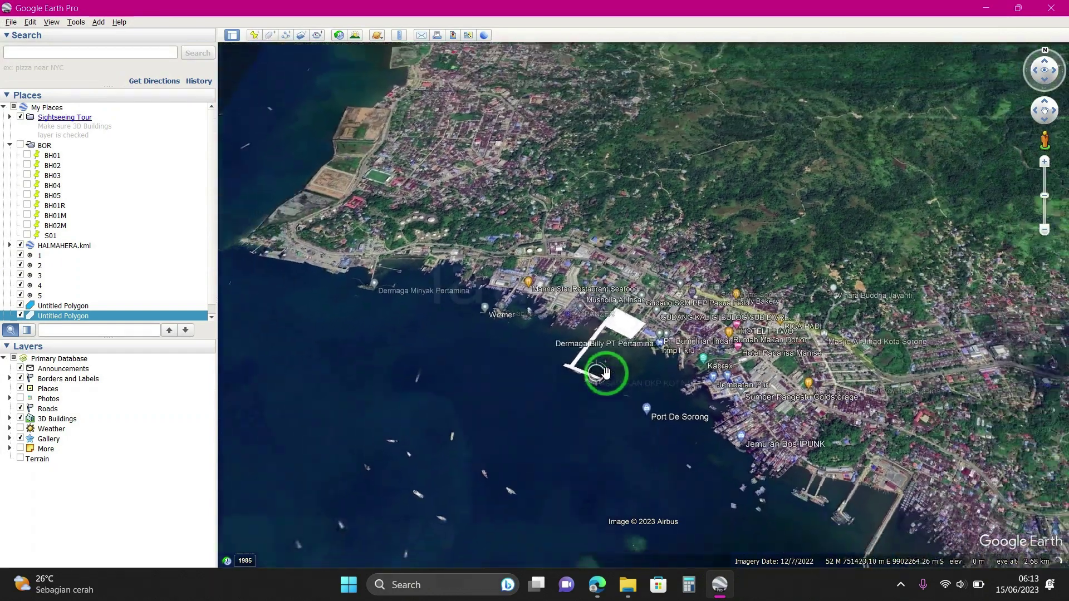
{"action": "scroll", "coordinate": [605, 372], "scroll_direction": "down", "scroll_amount": 2}
{"action": "scroll", "coordinate": [606, 373], "scroll_direction": "down", "scroll_amount": 2}
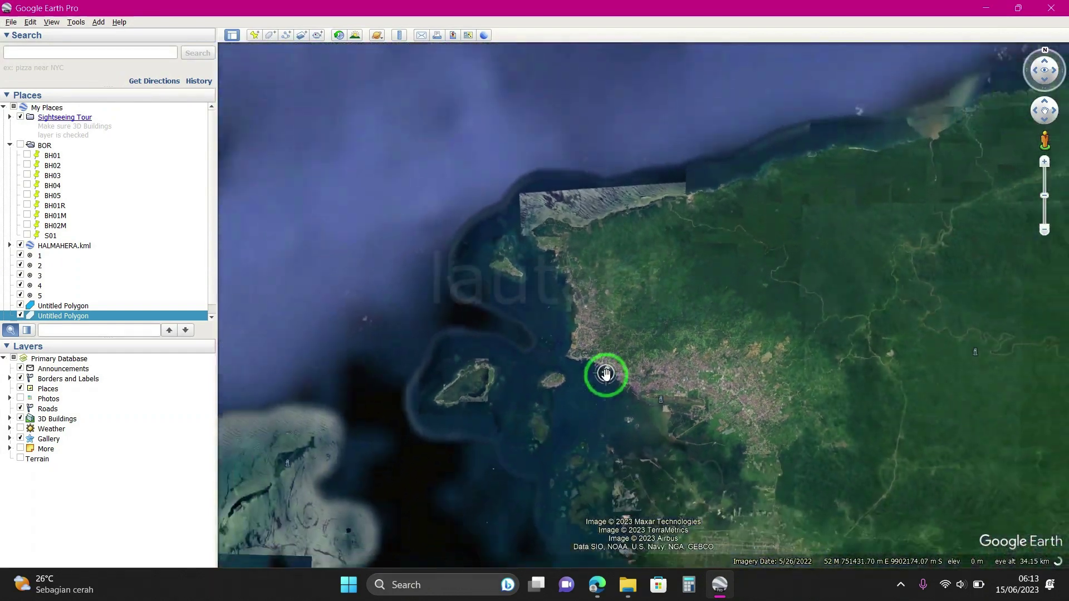
{"action": "scroll", "coordinate": [606, 374], "scroll_direction": "down", "scroll_amount": 2}
{"action": "scroll", "coordinate": [606, 377], "scroll_direction": "down", "scroll_amount": 2}
{"action": "scroll", "coordinate": [605, 379], "scroll_direction": "down", "scroll_amount": 2}
{"action": "scroll", "coordinate": [606, 384], "scroll_direction": "down", "scroll_amount": 2}
{"action": "scroll", "coordinate": [606, 395], "scroll_direction": "down", "scroll_amount": 1}
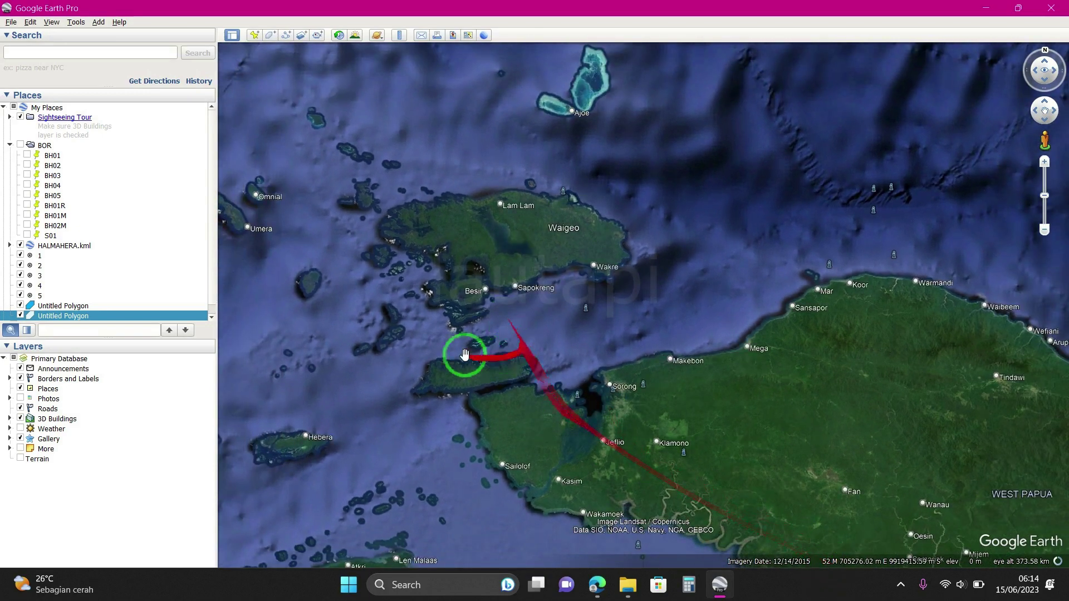
{"action": "left_click", "coordinate": [129, 314]}
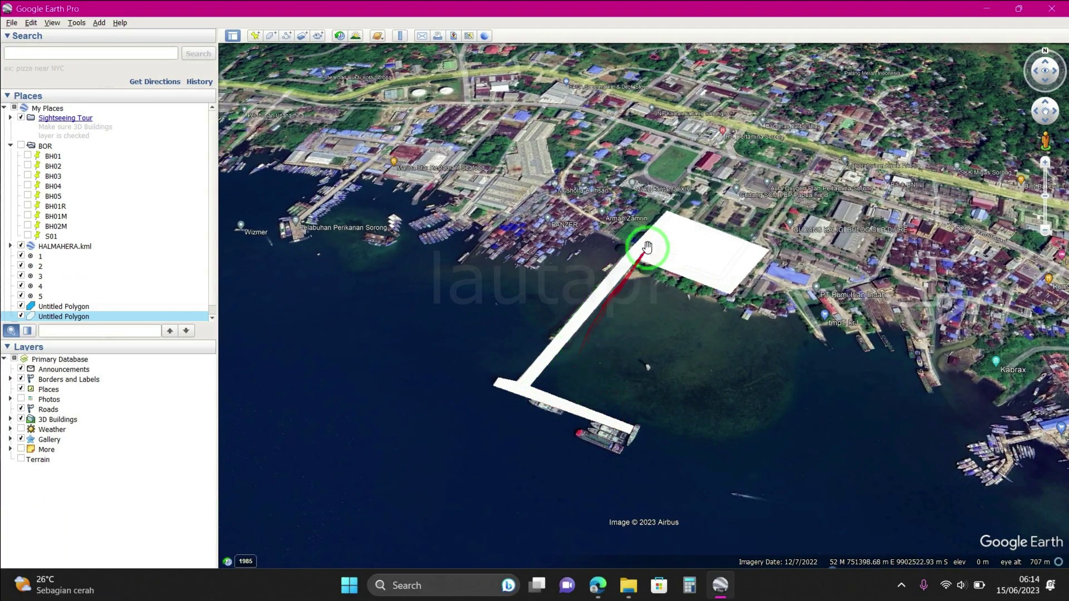
{"action": "left_click_drag", "start_coordinate": [646, 246], "coordinate": [731, 248]}
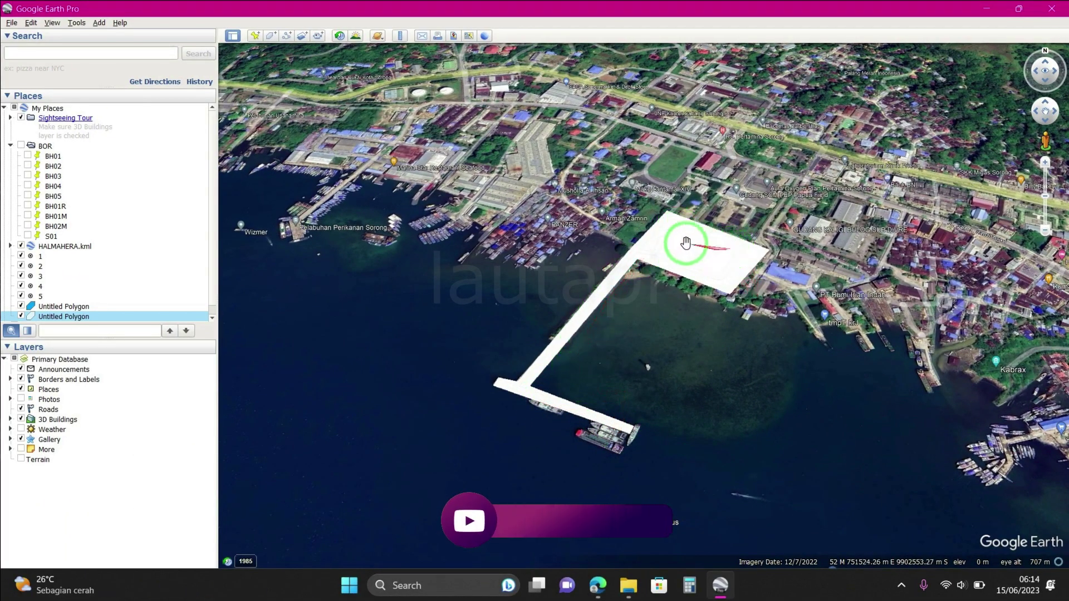
{"action": "left_click", "coordinate": [433, 225]}
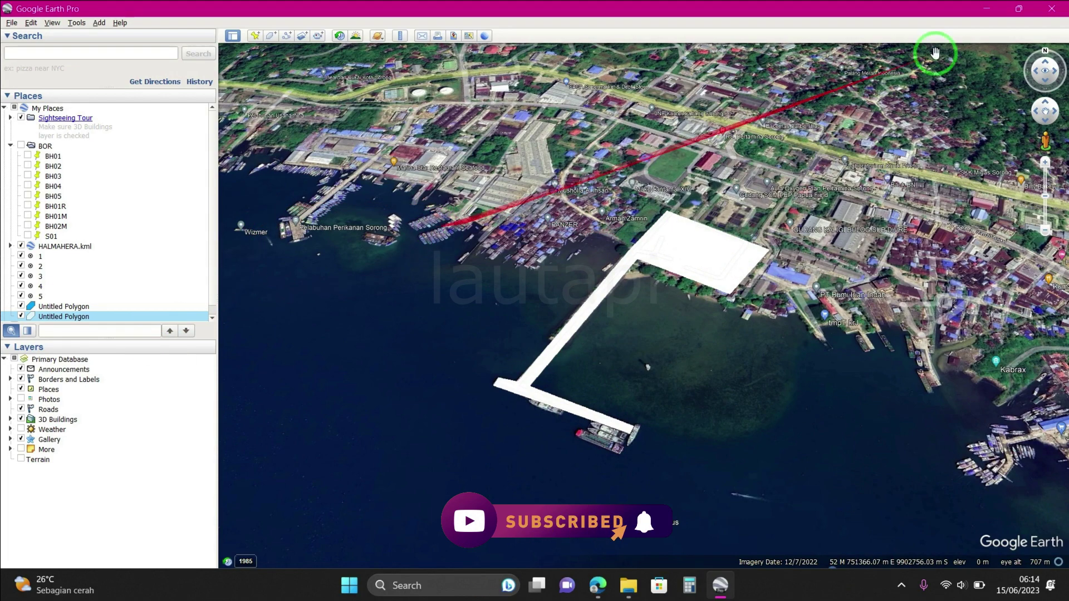
{"action": "left_click", "coordinate": [987, 8]}
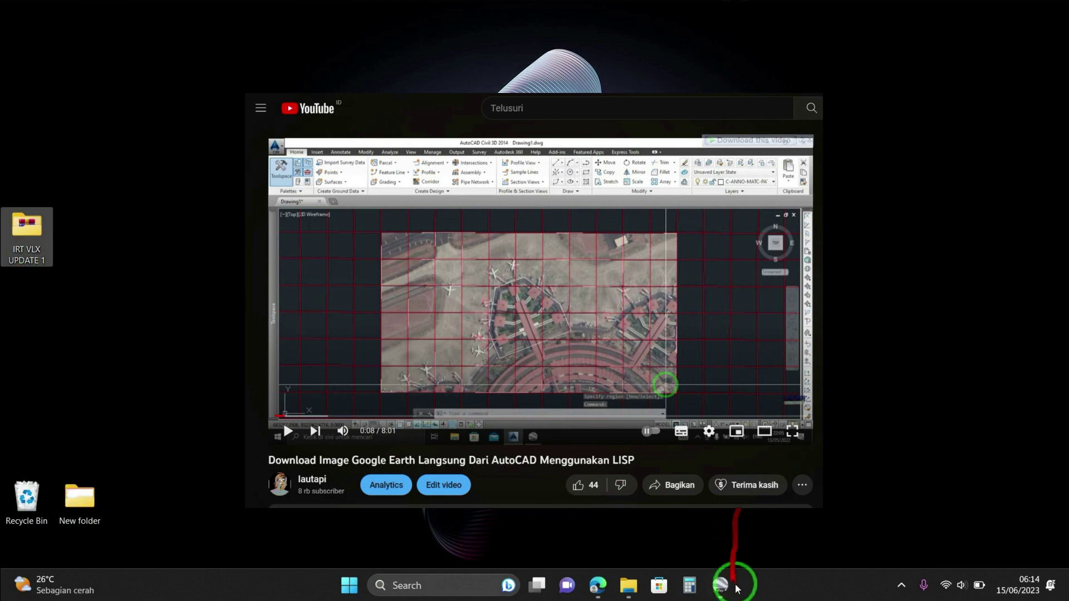
{"action": "left_click", "coordinate": [720, 585]}
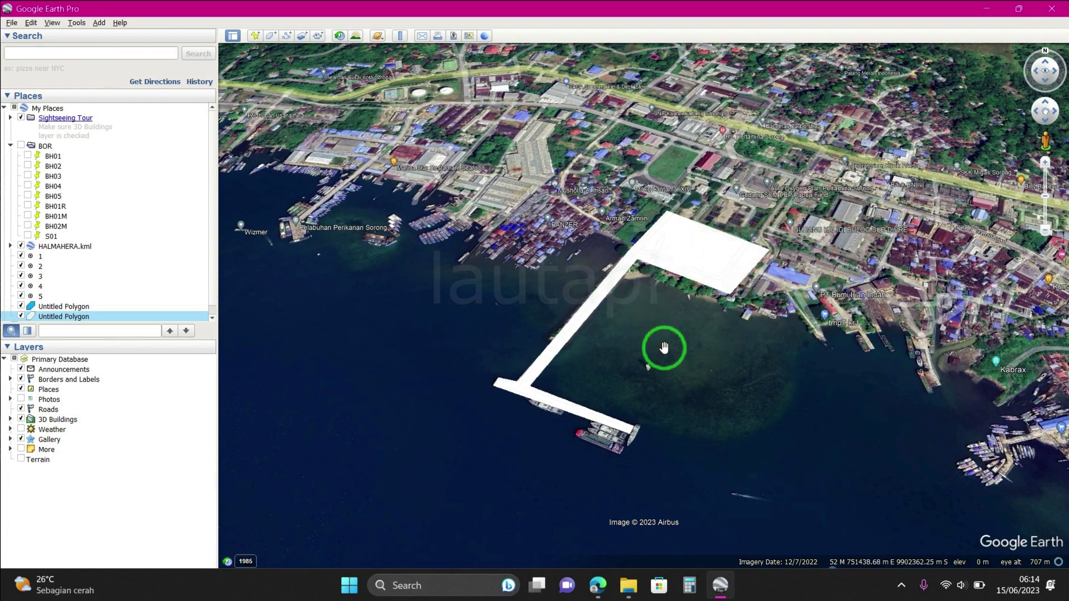
Save the second Untitled Polygon to the Desktop as a Kml (*.kml) file
{"action": "right_click", "coordinate": [142, 317]}
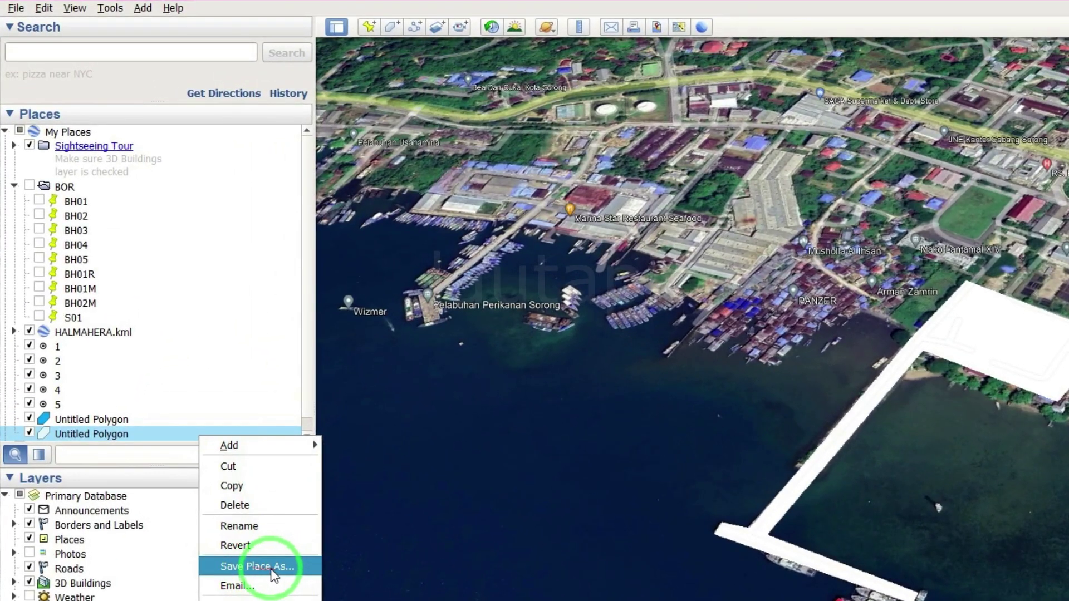
{"action": "left_click", "coordinate": [274, 566]}
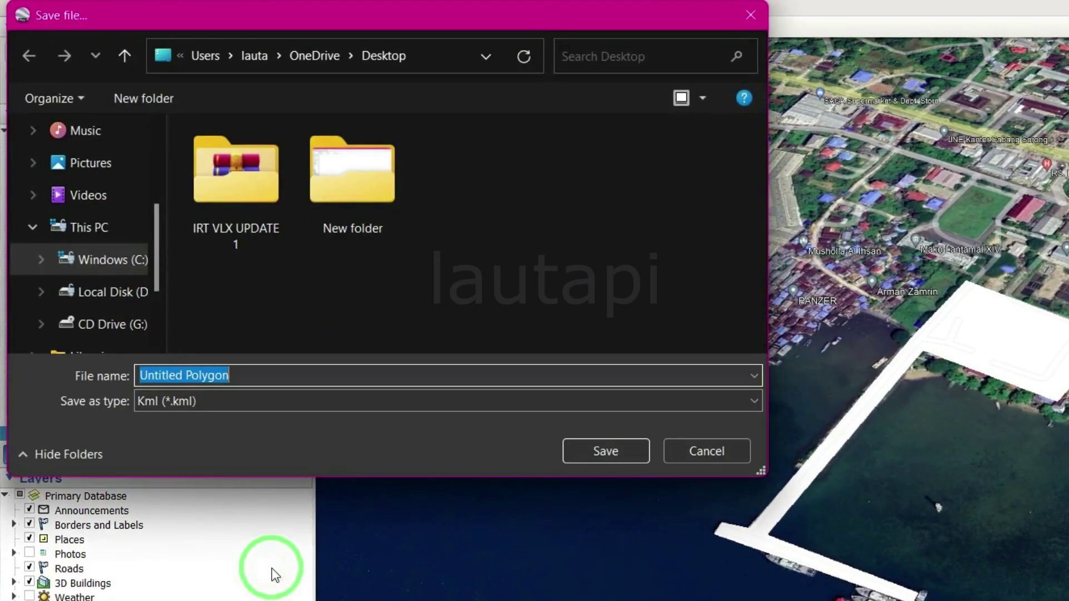
{"action": "scroll", "coordinate": [104, 243], "scroll_direction": "up", "scroll_amount": 3}
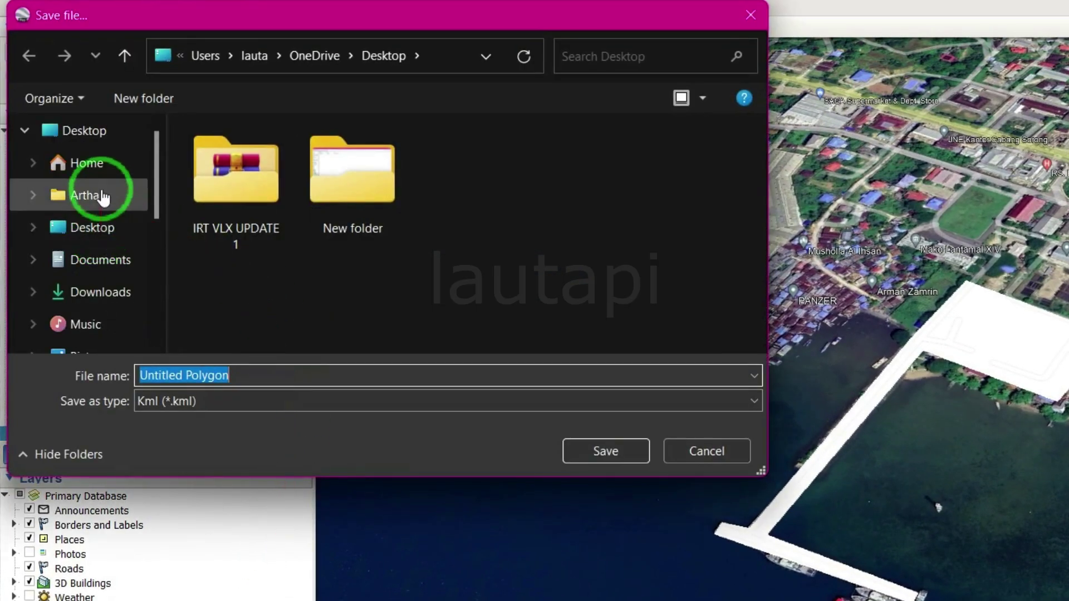
{"action": "left_click", "coordinate": [98, 136]}
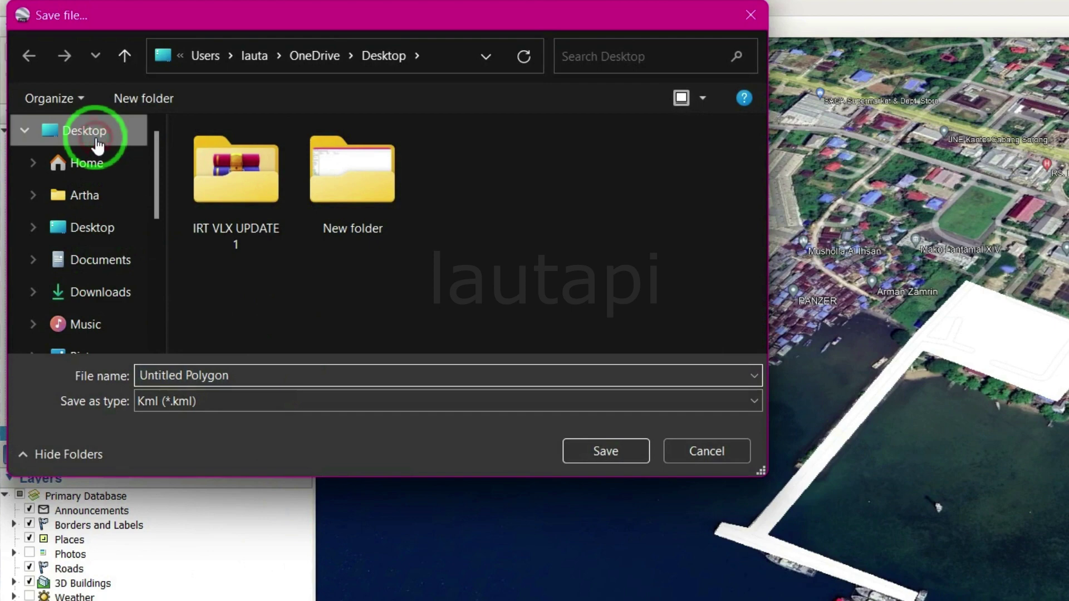
{"action": "left_click", "coordinate": [207, 403]}
{"action": "left_click", "coordinate": [206, 422]}
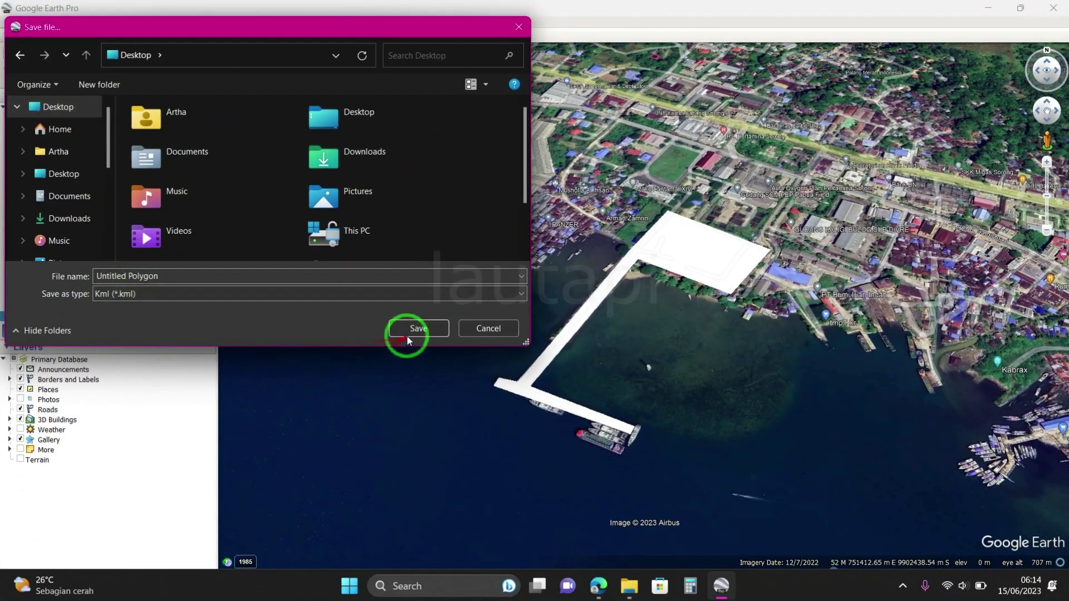
{"action": "left_click", "coordinate": [420, 329]}
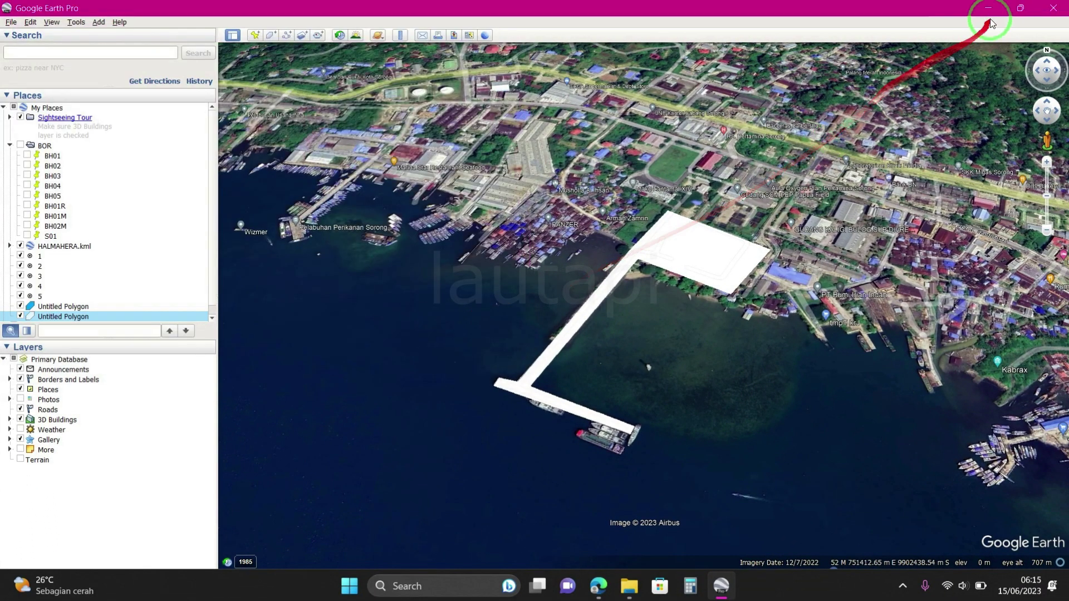
{"action": "left_click", "coordinate": [990, 14]}
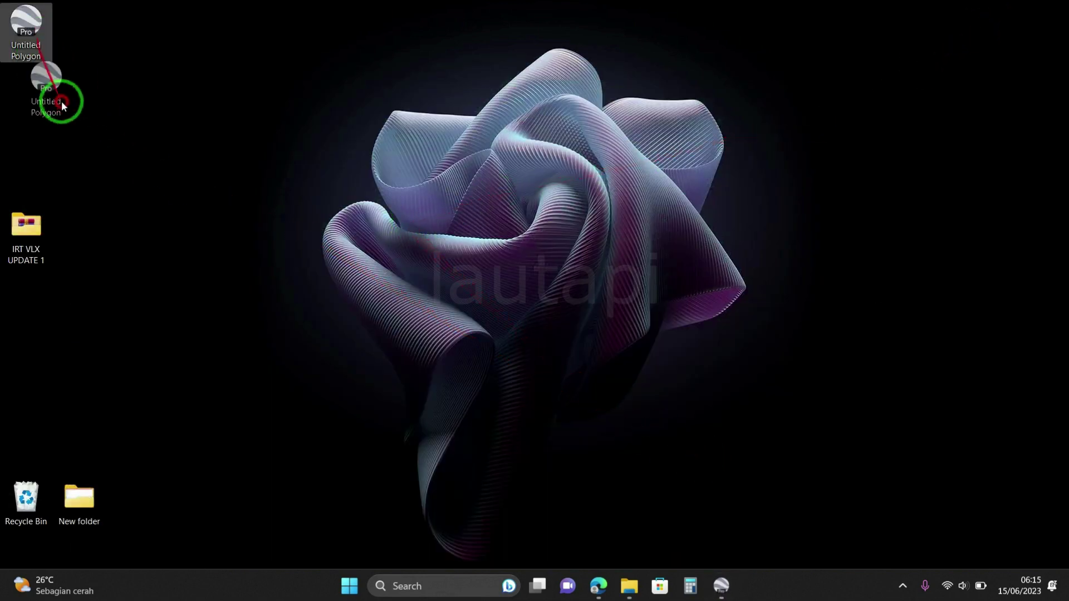
Place the Untitled Polygon file beside the IRT VLX folder and launch AutoCAD 2007
{"action": "left_click_drag", "start_coordinate": [53, 85], "coordinate": [156, 245]}
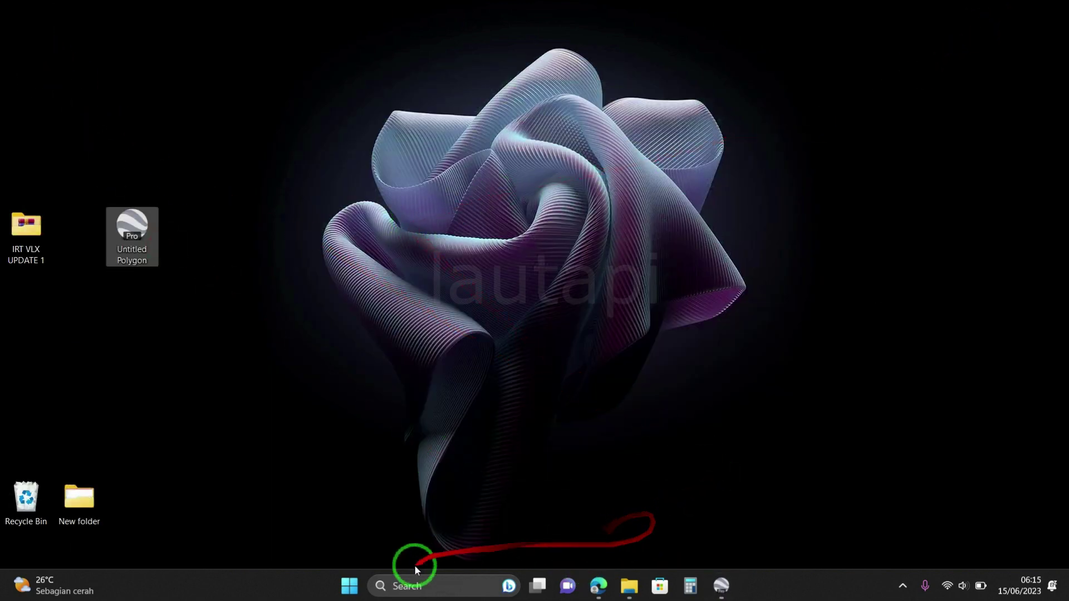
{"action": "left_click", "coordinate": [350, 586]}
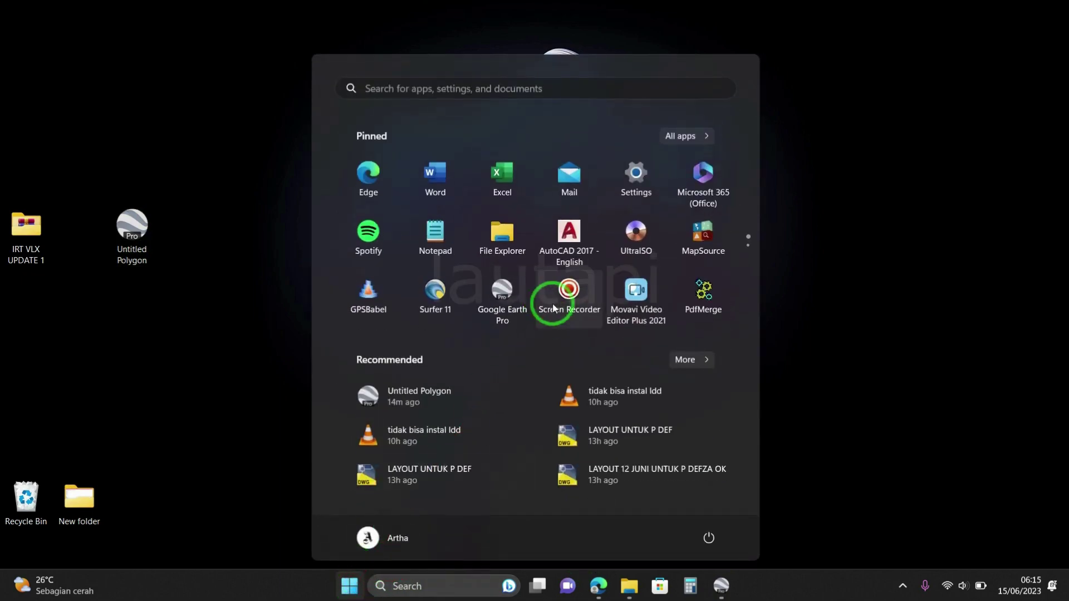
{"action": "scroll", "coordinate": [556, 304], "scroll_direction": "down", "scroll_amount": 1}
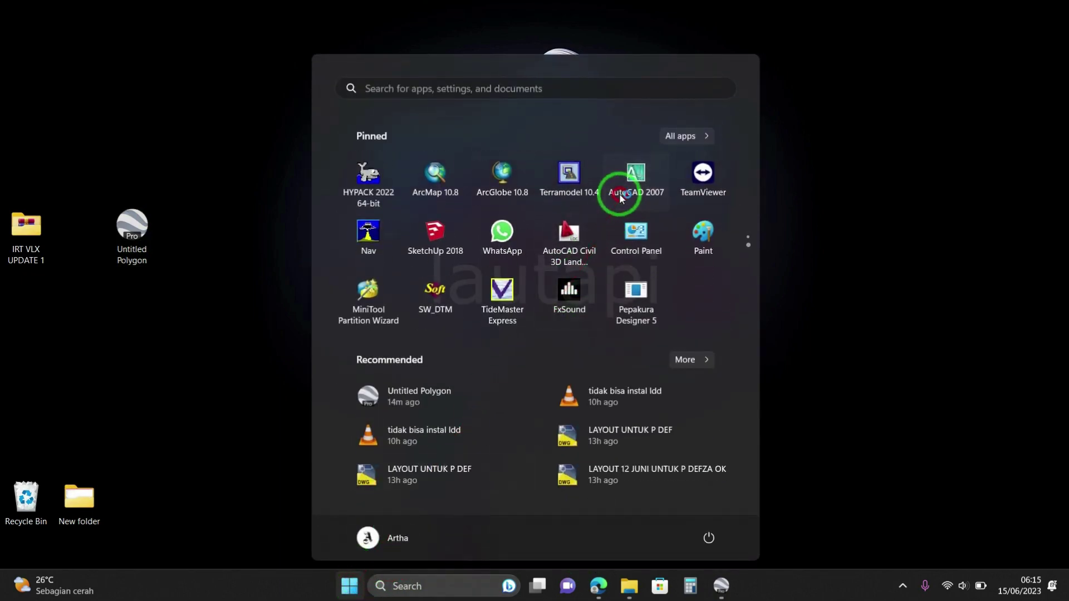
{"action": "left_click", "coordinate": [621, 197]}
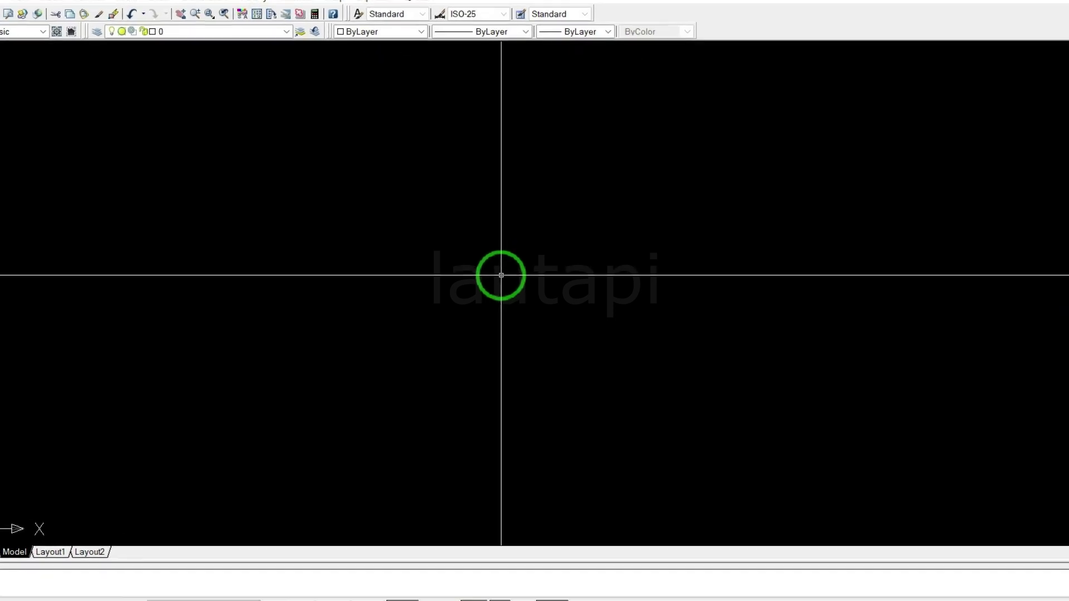
Load the irt (1).VLX plugin through the AP Load/Unload Applications dialog
{"action": "type", "text": "ap"}
{"action": "key", "text": "Return"}
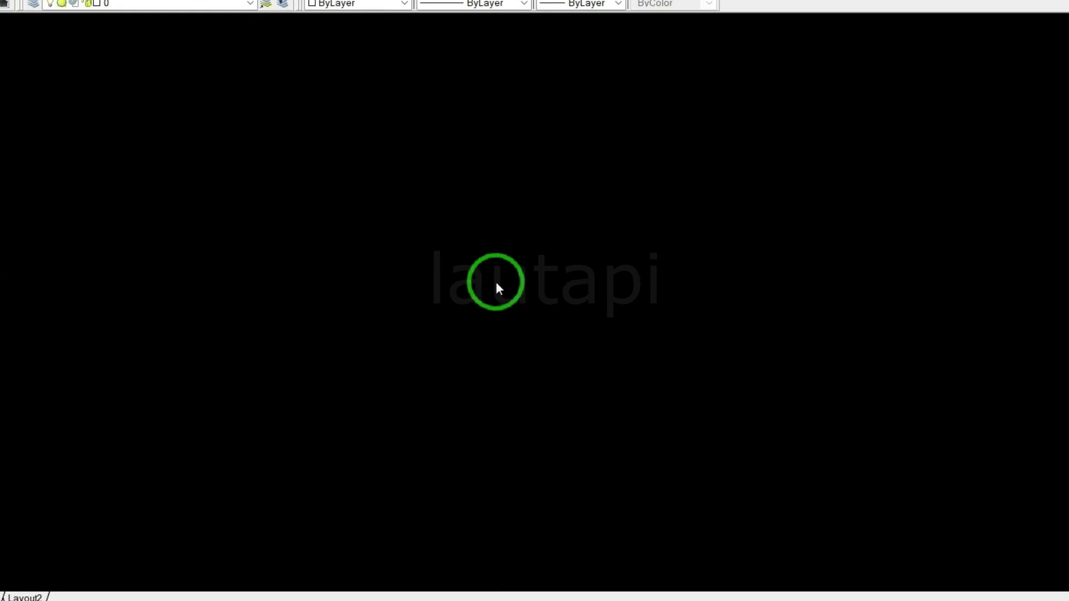
{"action": "left_click", "coordinate": [354, 174]}
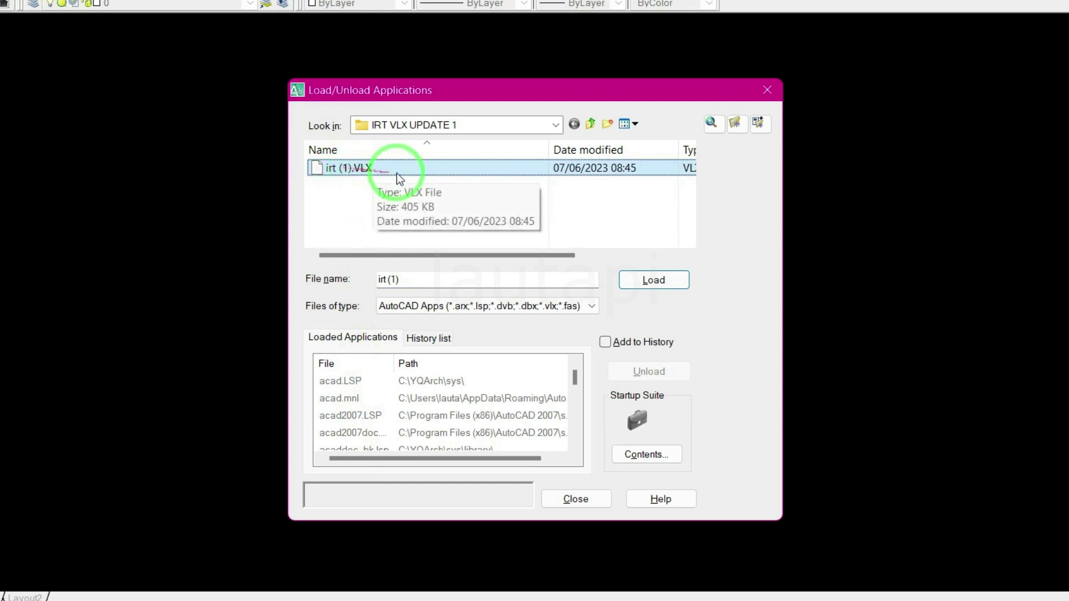
{"action": "left_click", "coordinate": [680, 282]}
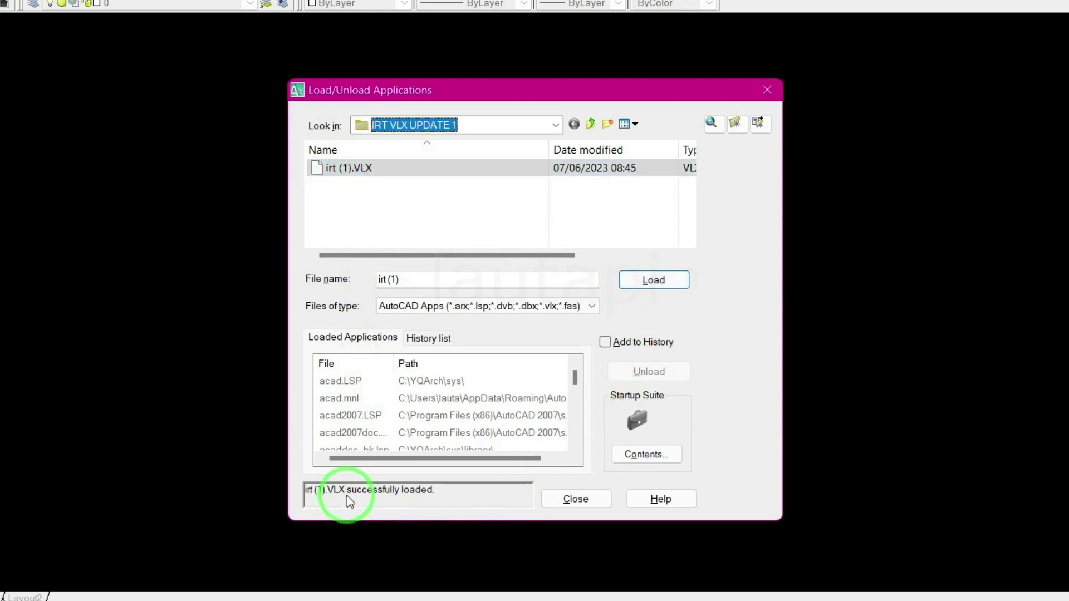
{"action": "left_click", "coordinate": [579, 498]}
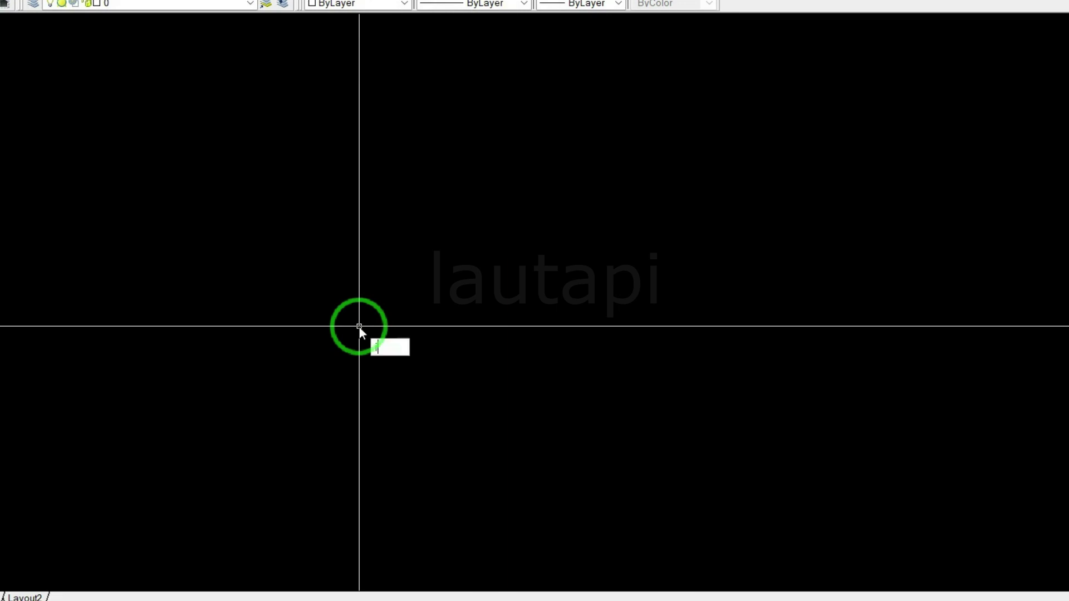
{"action": "type", "text": "irt"}
Open Import on-line maps, glance at Google Earth Pro, and start selecting the coordinate system
{"action": "key", "text": "Return"}
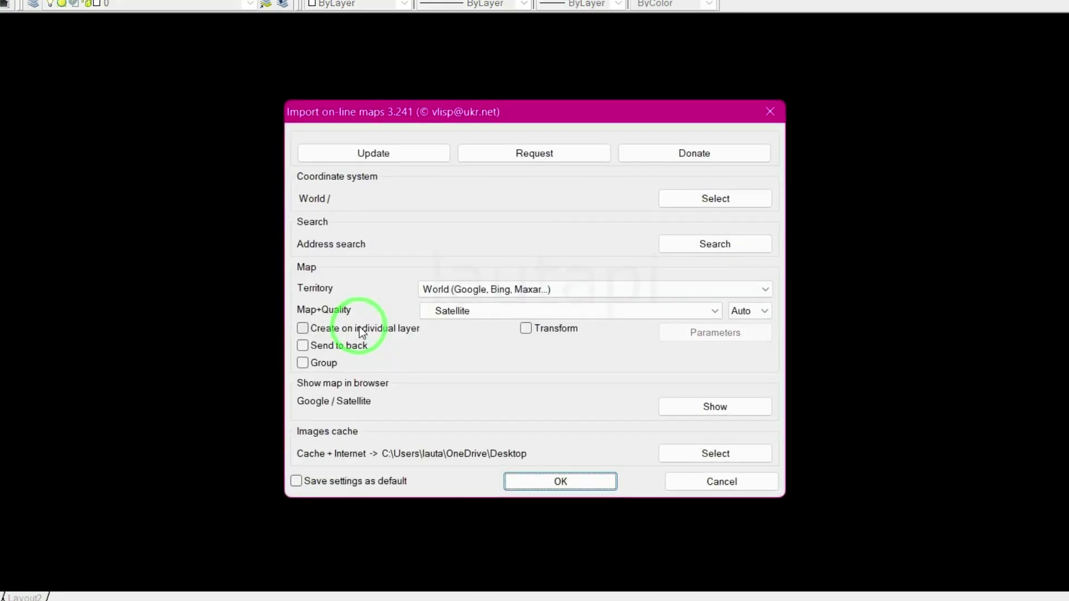
{"action": "left_click_drag", "start_coordinate": [445, 253], "coordinate": [462, 174]}
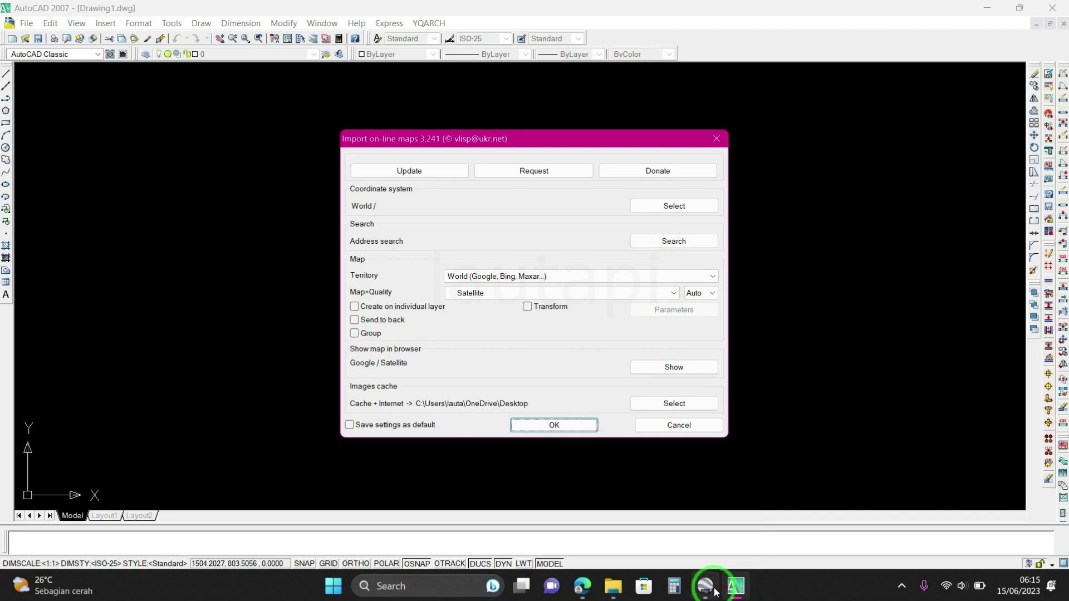
{"action": "left_click", "coordinate": [714, 590]}
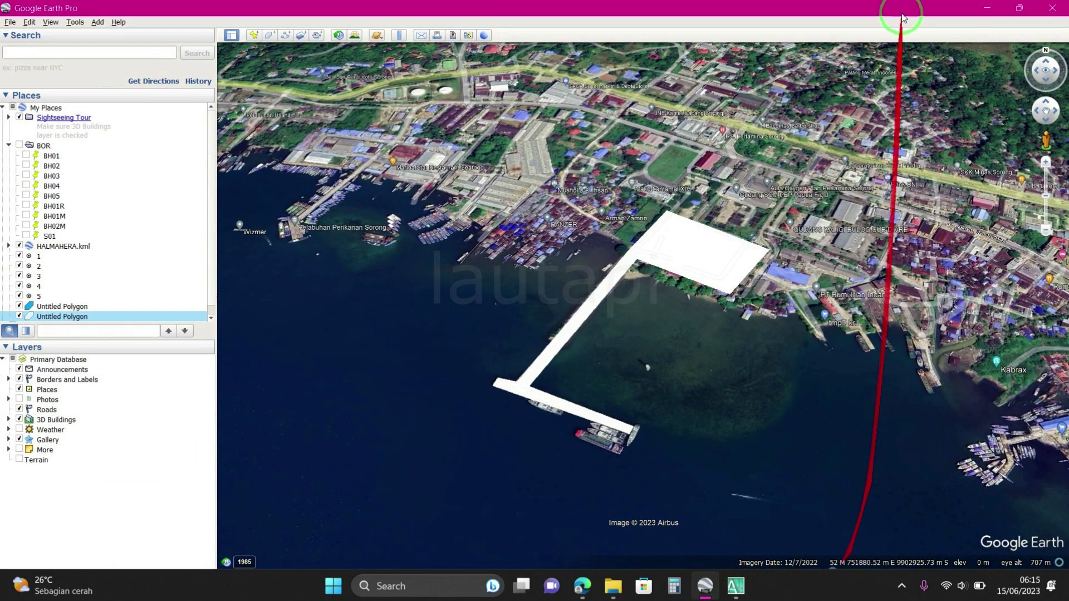
{"action": "left_click", "coordinate": [987, 7]}
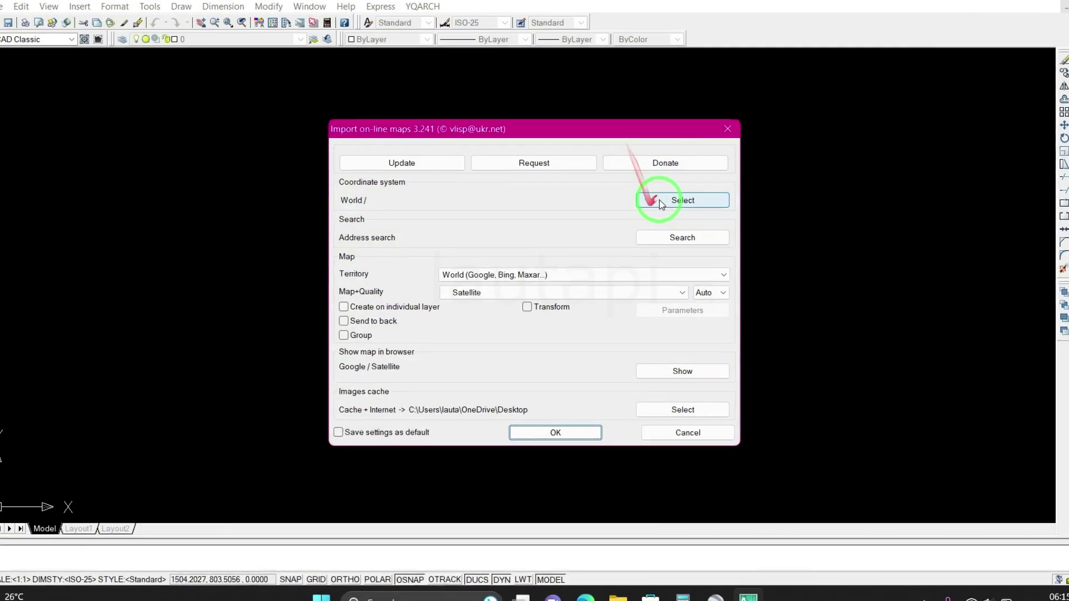
{"action": "left_click", "coordinate": [659, 199]}
{"action": "left_click", "coordinate": [643, 265]}
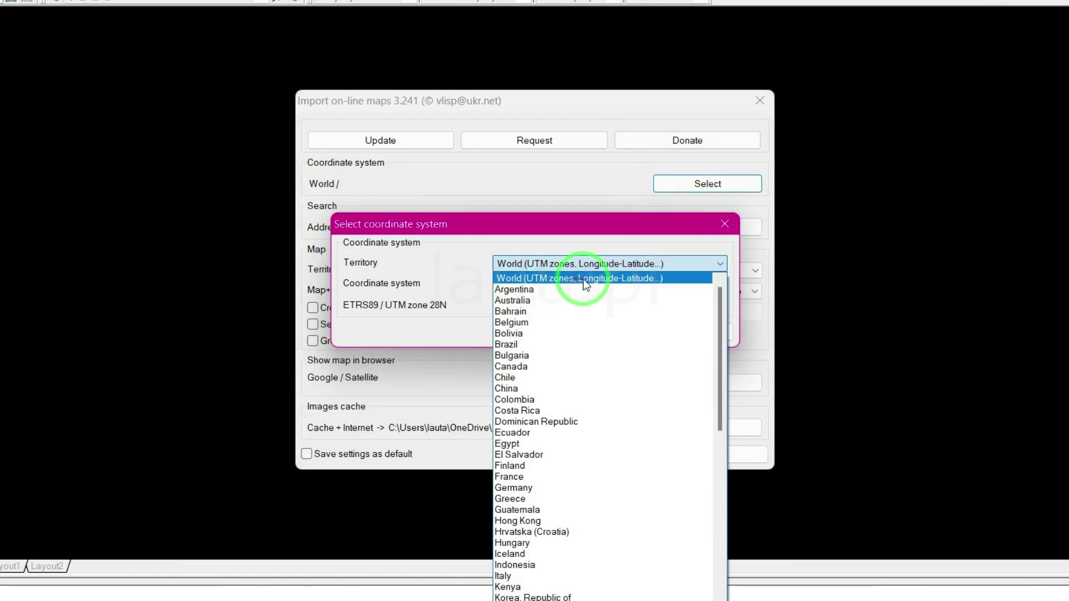
Keep the World territory and choose WGS84 / UTM zone 52S as the coordinate system
{"action": "left_click", "coordinate": [530, 280]}
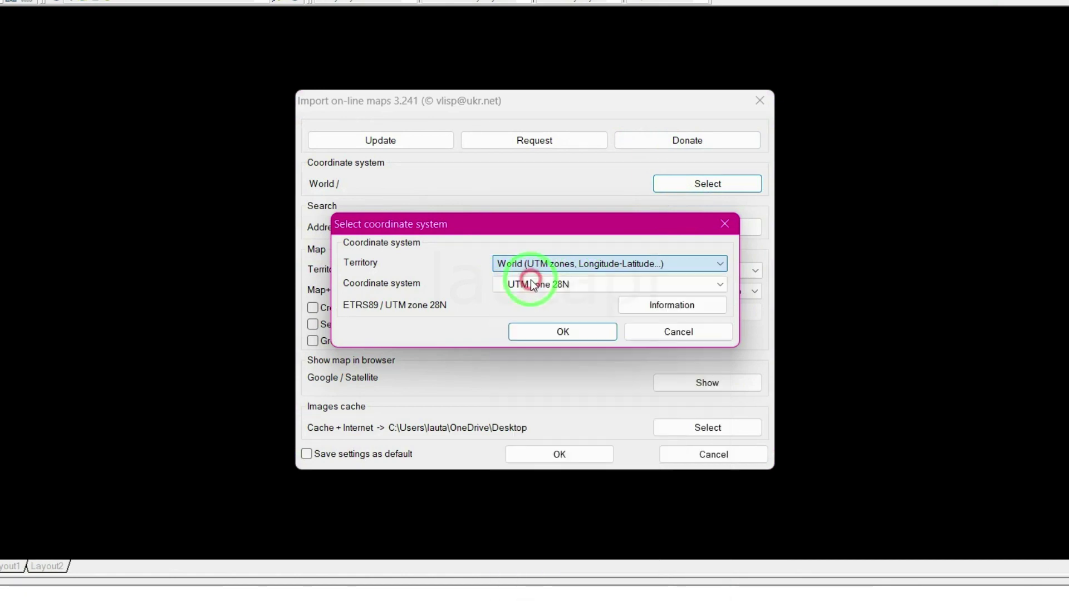
{"action": "left_click", "coordinate": [541, 286]}
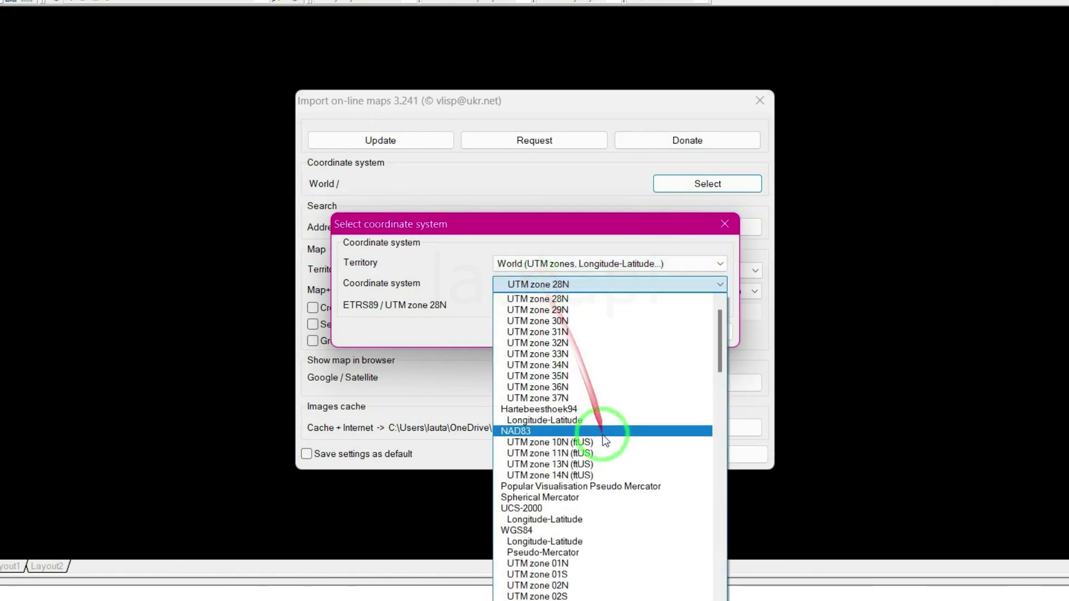
{"action": "scroll", "coordinate": [603, 436], "scroll_direction": "down", "scroll_amount": 2}
{"action": "scroll", "coordinate": [603, 434], "scroll_direction": "down", "scroll_amount": 15}
{"action": "scroll", "coordinate": [603, 433], "scroll_direction": "down", "scroll_amount": 8}
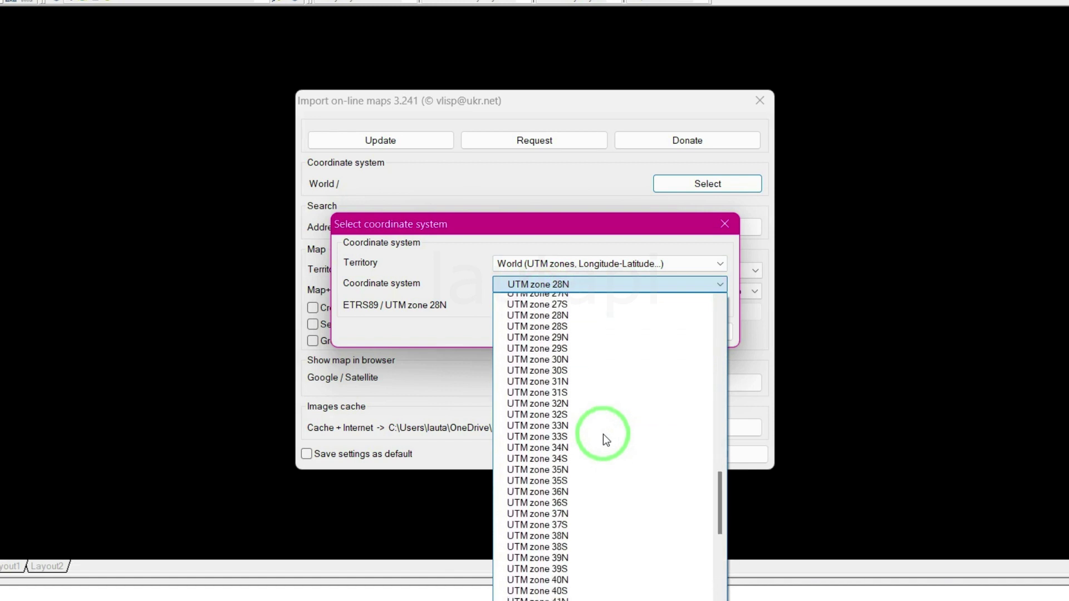
{"action": "scroll", "coordinate": [603, 434], "scroll_direction": "down", "scroll_amount": 9}
{"action": "scroll", "coordinate": [603, 434], "scroll_direction": "down", "scroll_amount": 4}
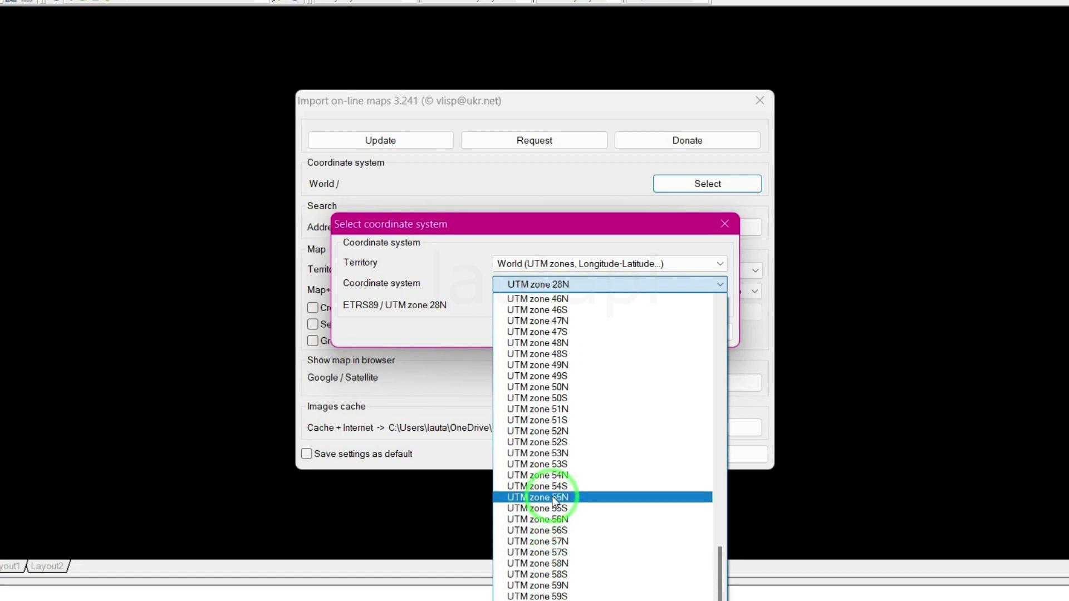
{"action": "left_click", "coordinate": [569, 441]}
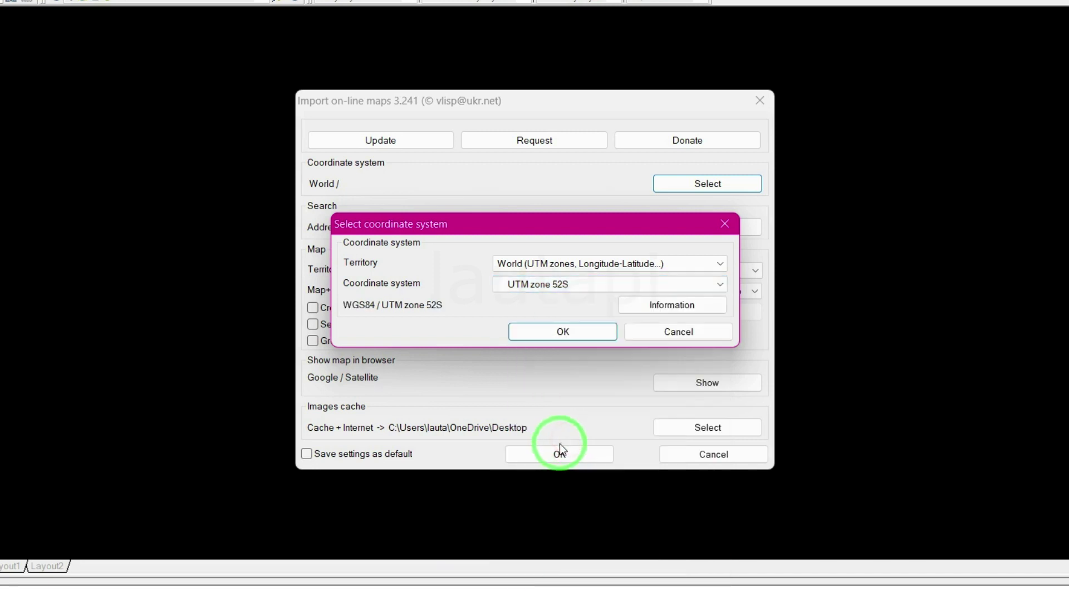
{"action": "left_click", "coordinate": [592, 285]}
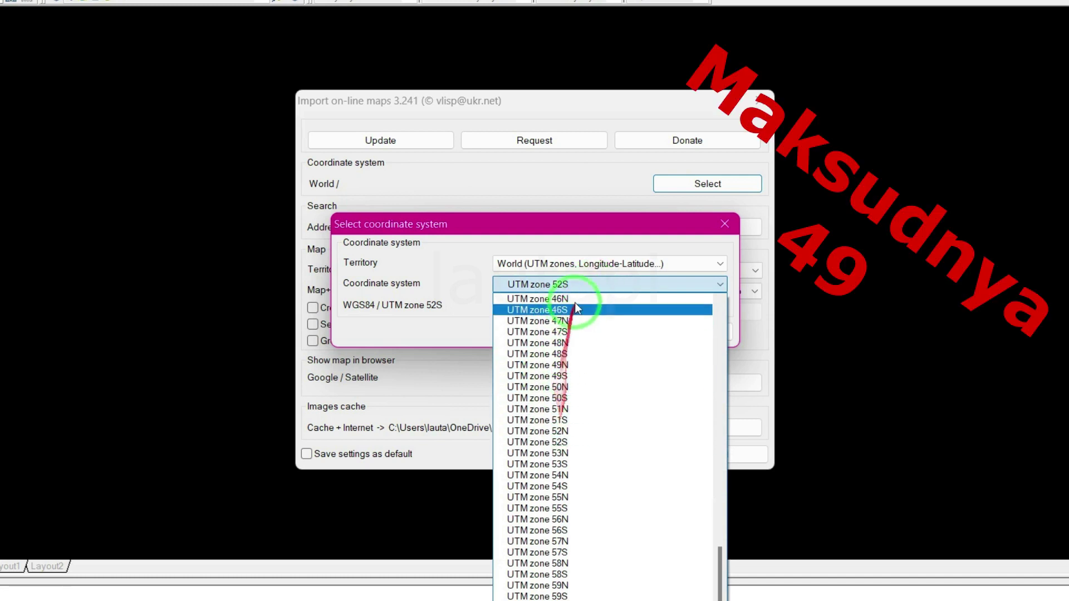
{"action": "left_click", "coordinate": [584, 285]}
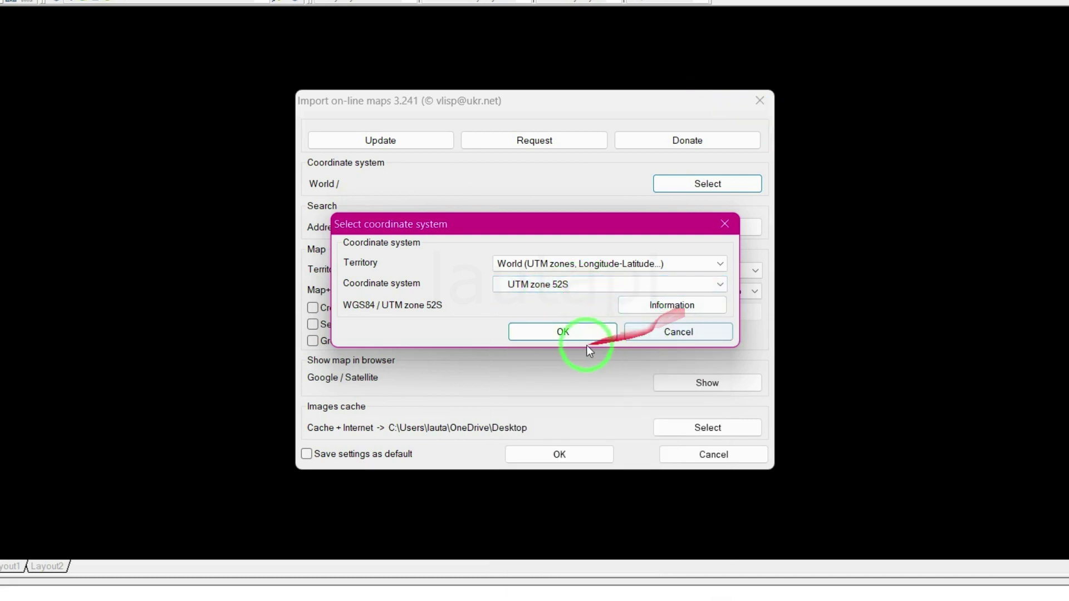
{"action": "left_click", "coordinate": [583, 336]}
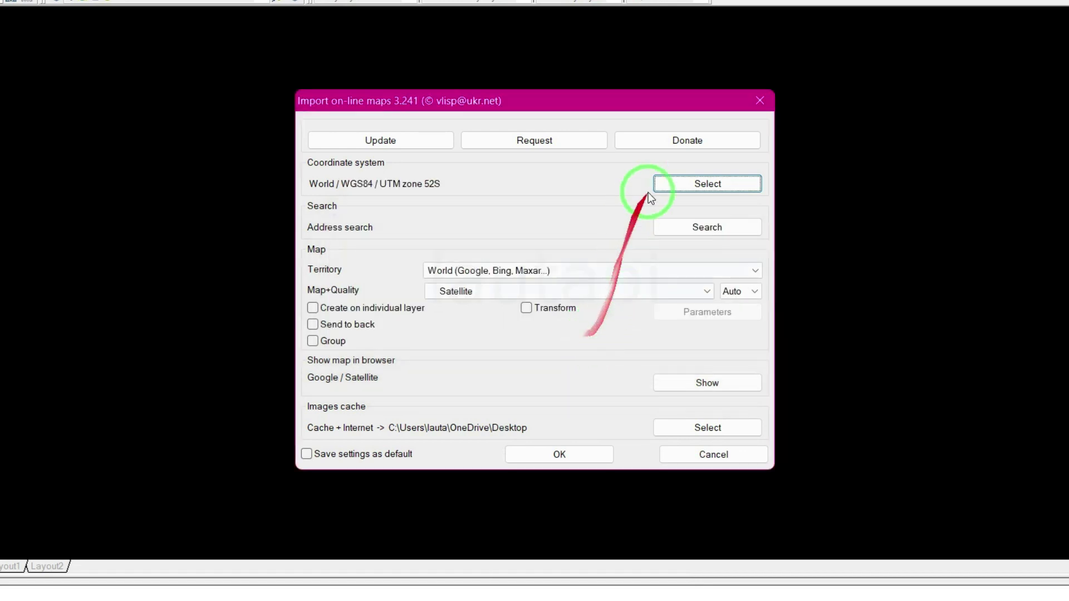
{"action": "left_click", "coordinate": [704, 228]}
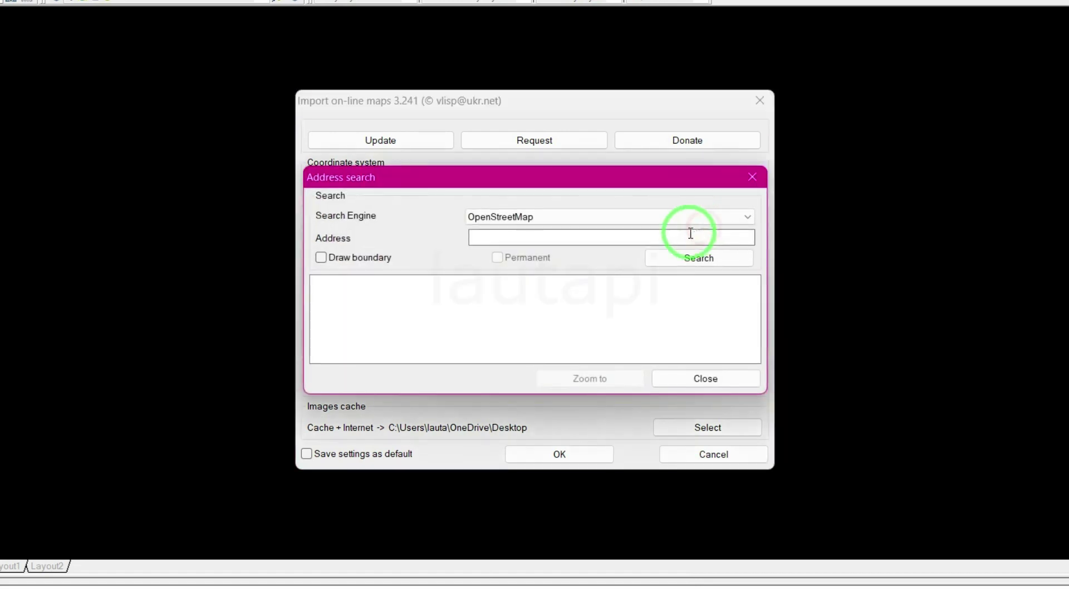
{"action": "left_click", "coordinate": [476, 216]}
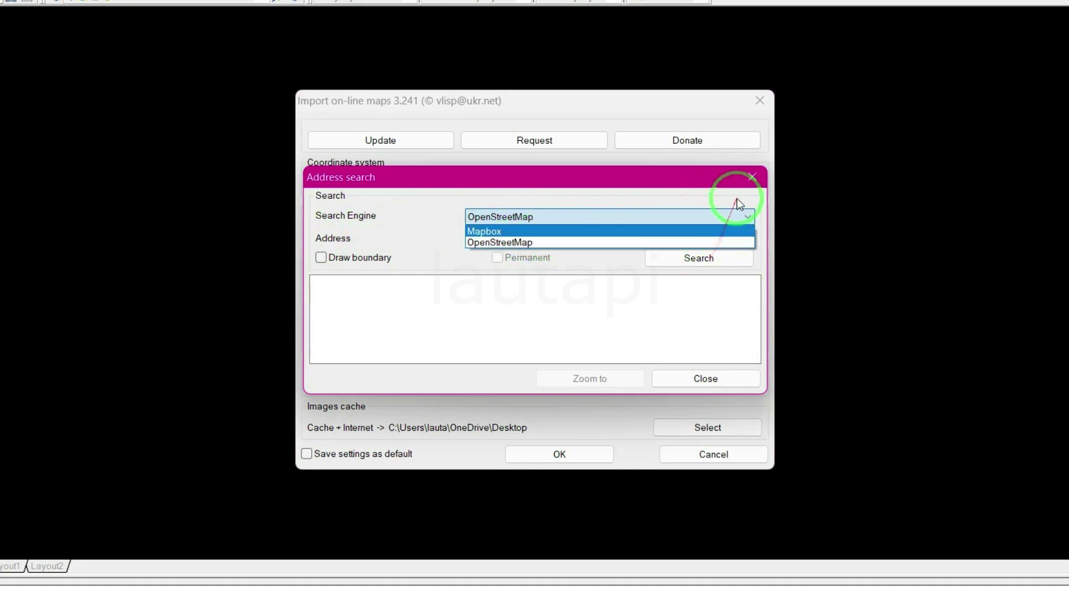
{"action": "left_click", "coordinate": [716, 240]}
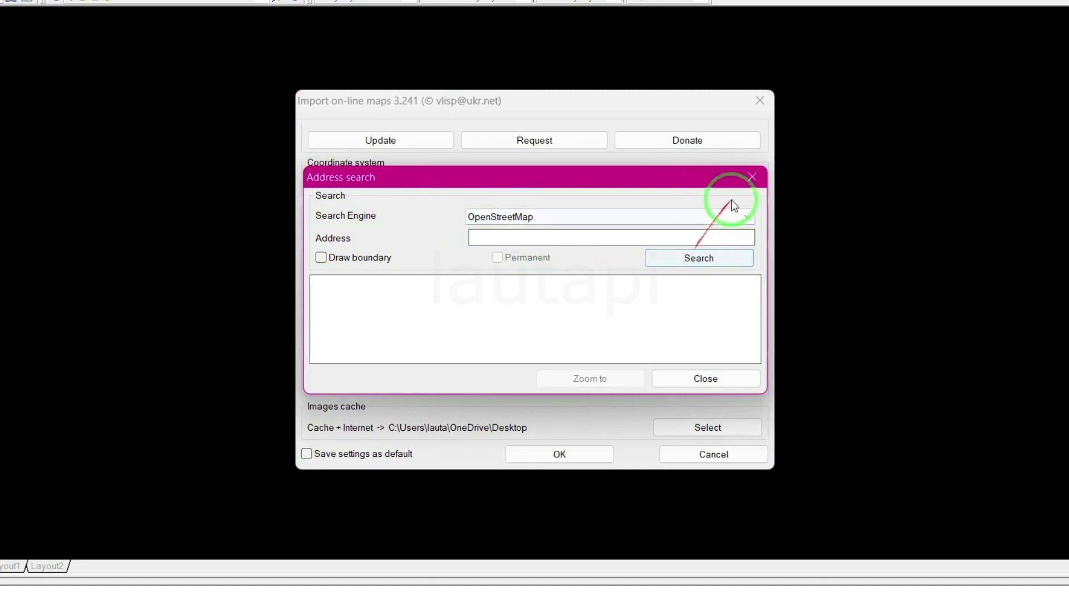
{"action": "left_click", "coordinate": [752, 177]}
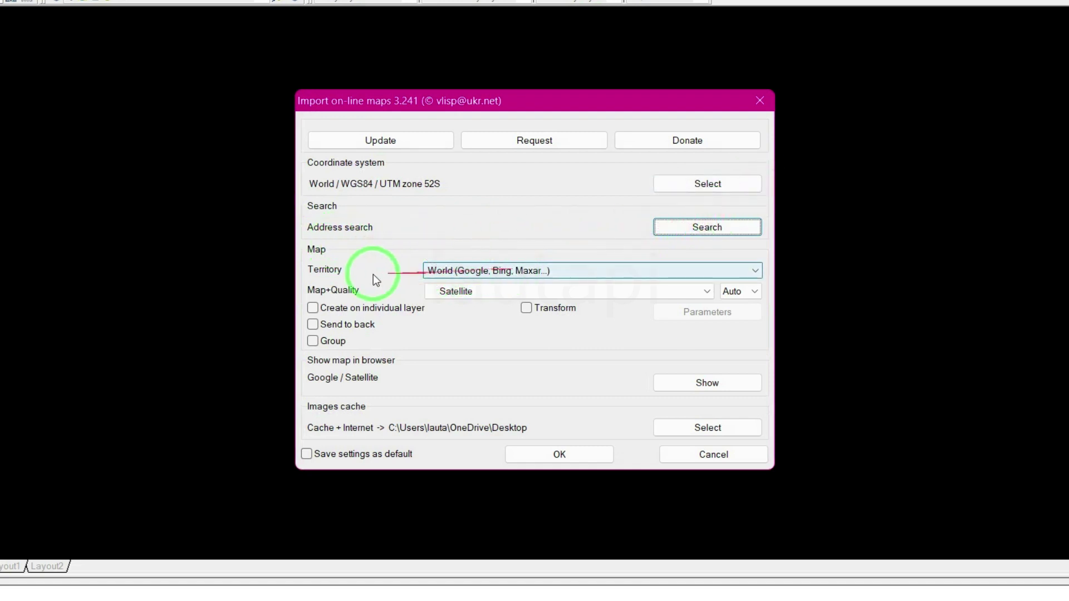
Switch the map source to Local files (KML, SHP, Translator) with Import format and confirm
{"action": "left_click", "coordinate": [533, 273]}
{"action": "scroll", "coordinate": [457, 299], "scroll_direction": "up", "scroll_amount": 1}
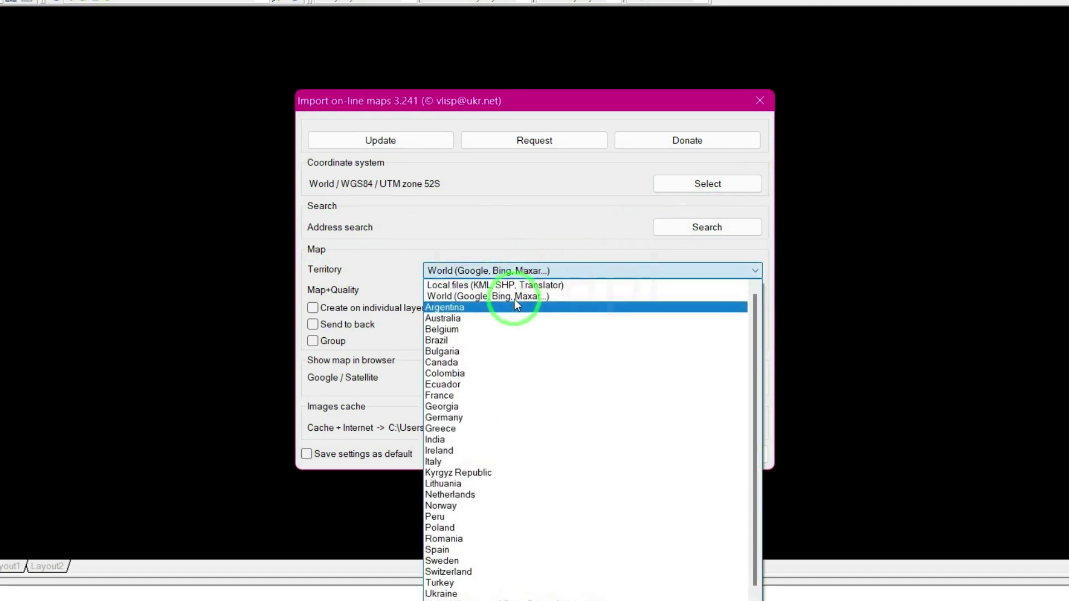
{"action": "left_click", "coordinate": [464, 286]}
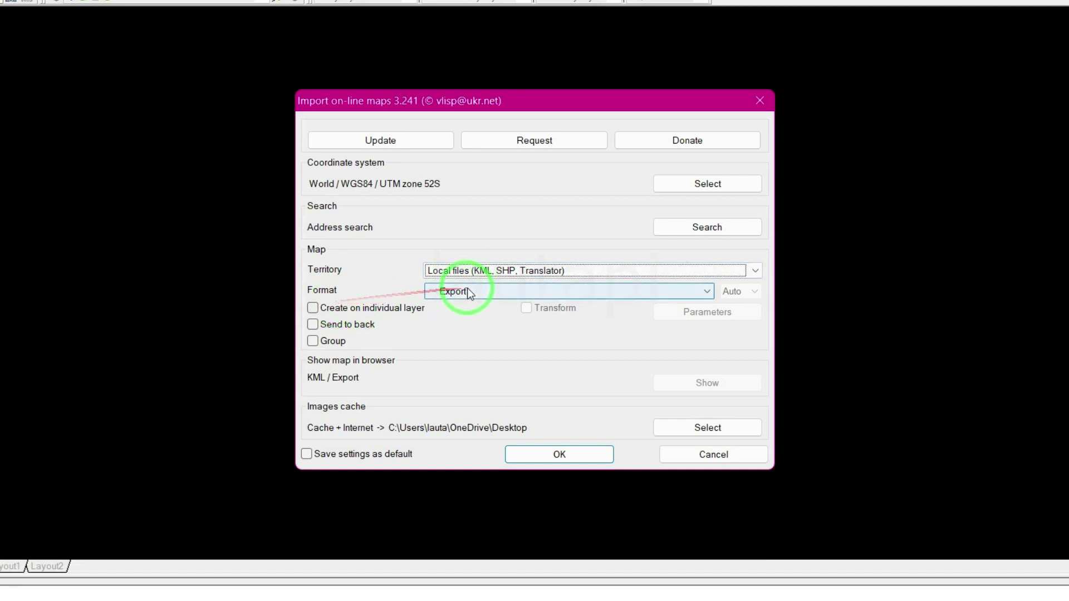
{"action": "left_click", "coordinate": [468, 292]}
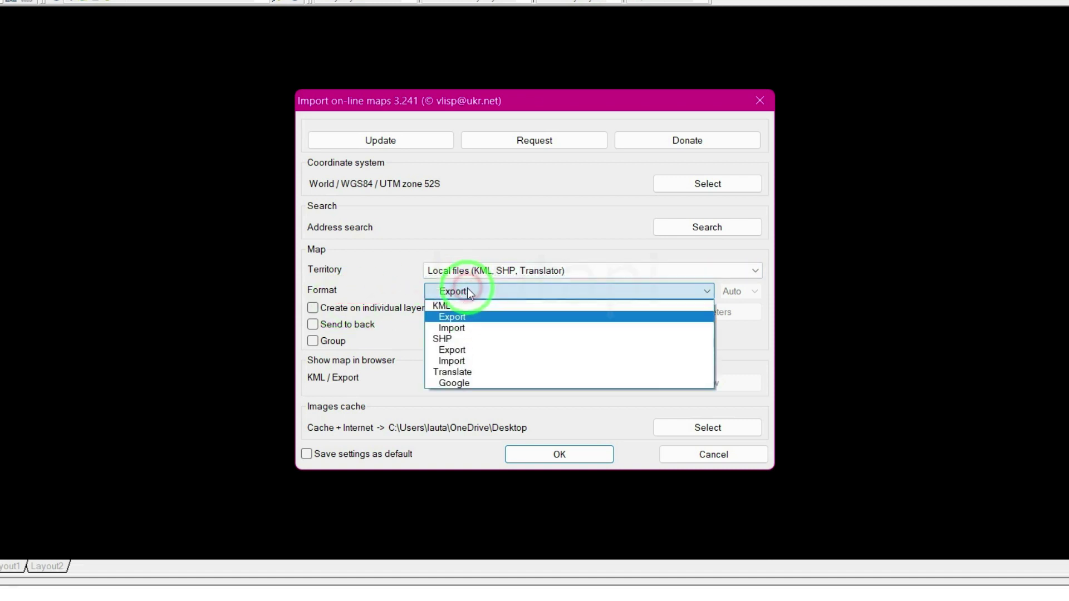
{"action": "left_click", "coordinate": [464, 328]}
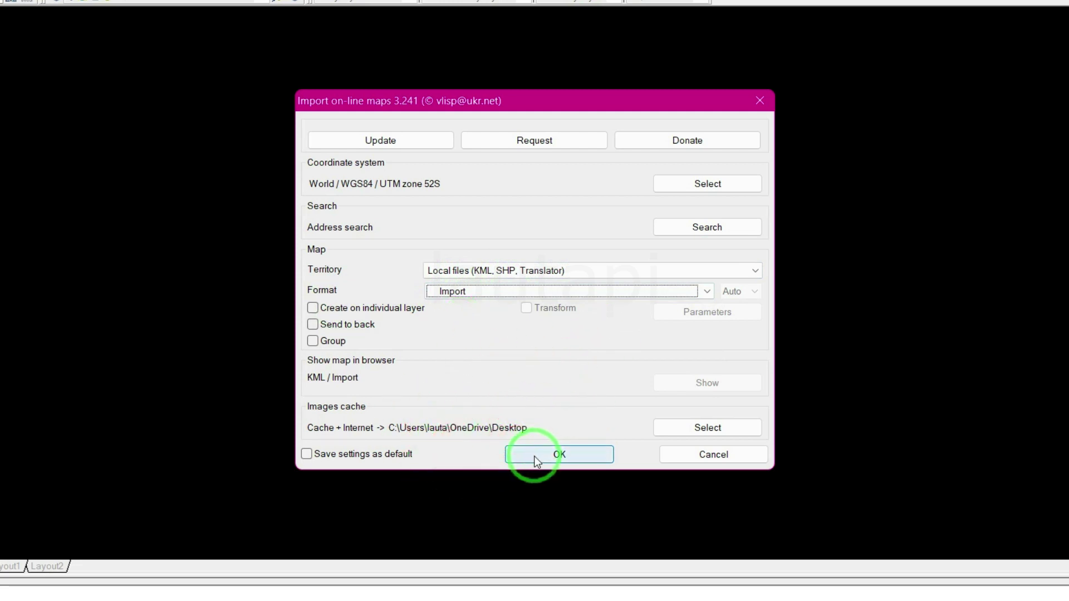
{"action": "left_click", "coordinate": [535, 456]}
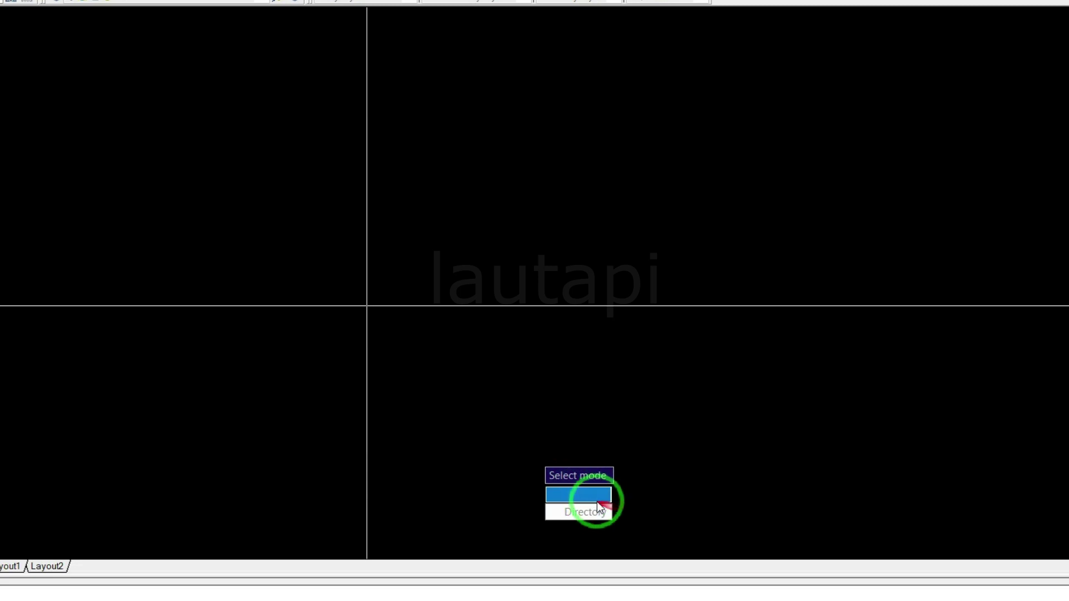
Choose file mode and pick Untitled Polygon.kml from the Desktop
{"action": "left_click", "coordinate": [587, 495]}
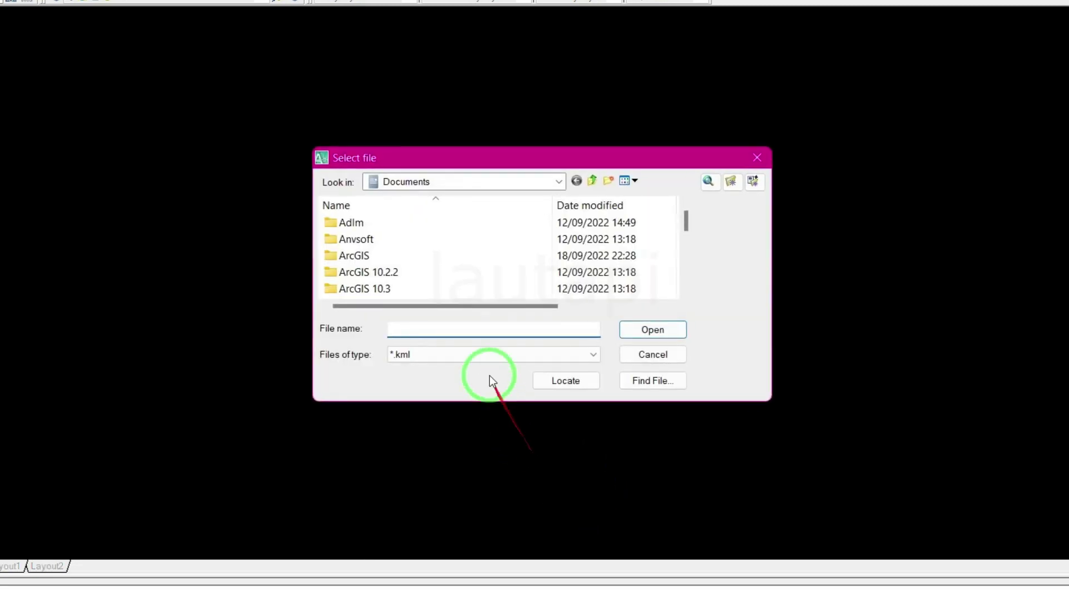
{"action": "left_click", "coordinate": [557, 182]}
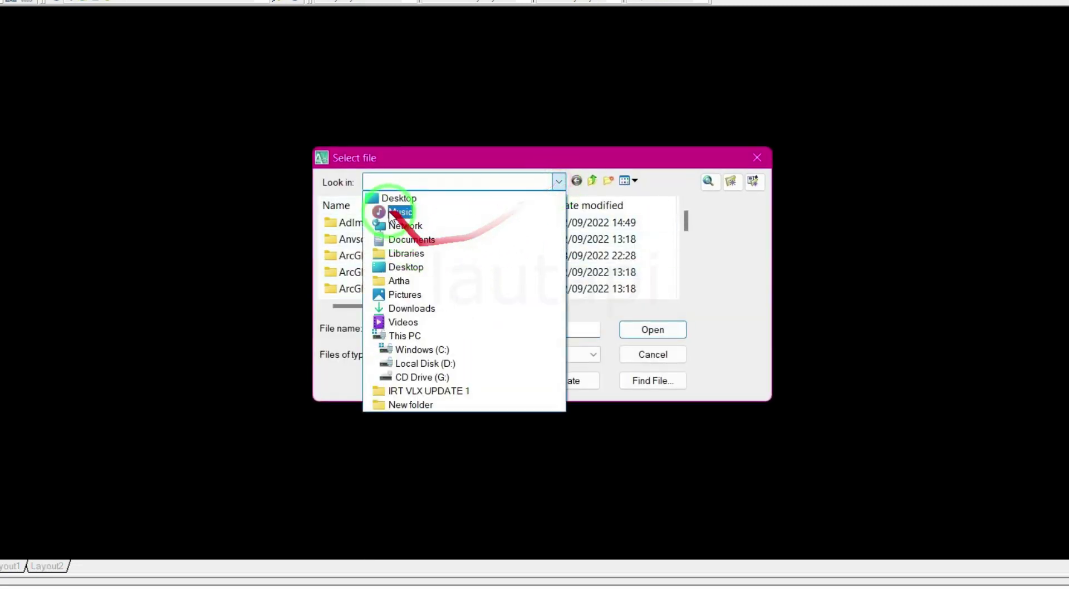
{"action": "left_click", "coordinate": [396, 200]}
{"action": "scroll", "coordinate": [484, 250], "scroll_direction": "down", "scroll_amount": 3}
{"action": "scroll", "coordinate": [480, 252], "scroll_direction": "down", "scroll_amount": 3}
{"action": "scroll", "coordinate": [480, 251], "scroll_direction": "down", "scroll_amount": 3}
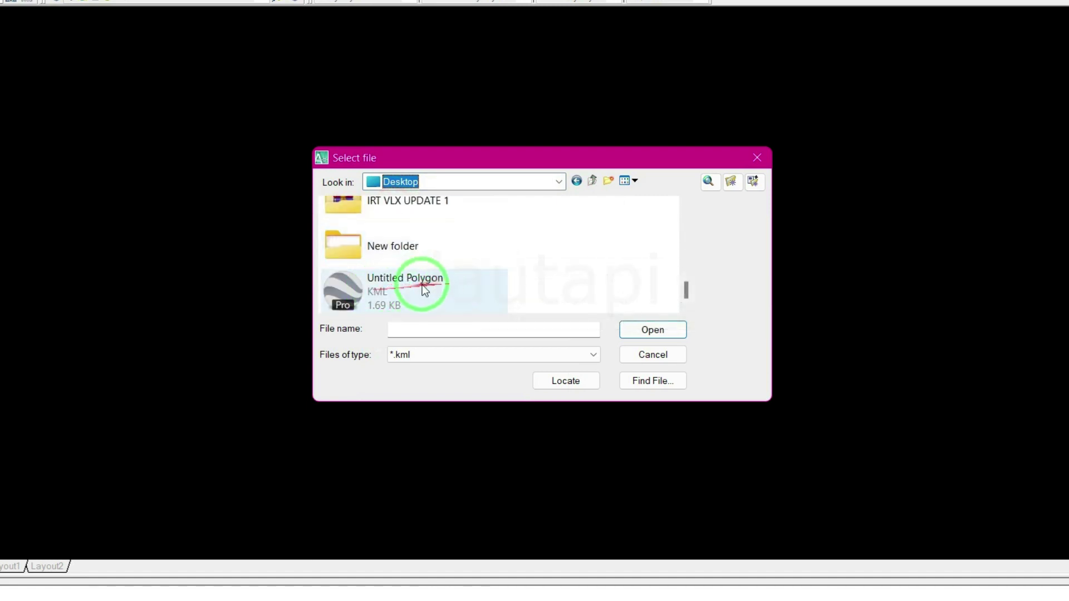
{"action": "left_click", "coordinate": [405, 294]}
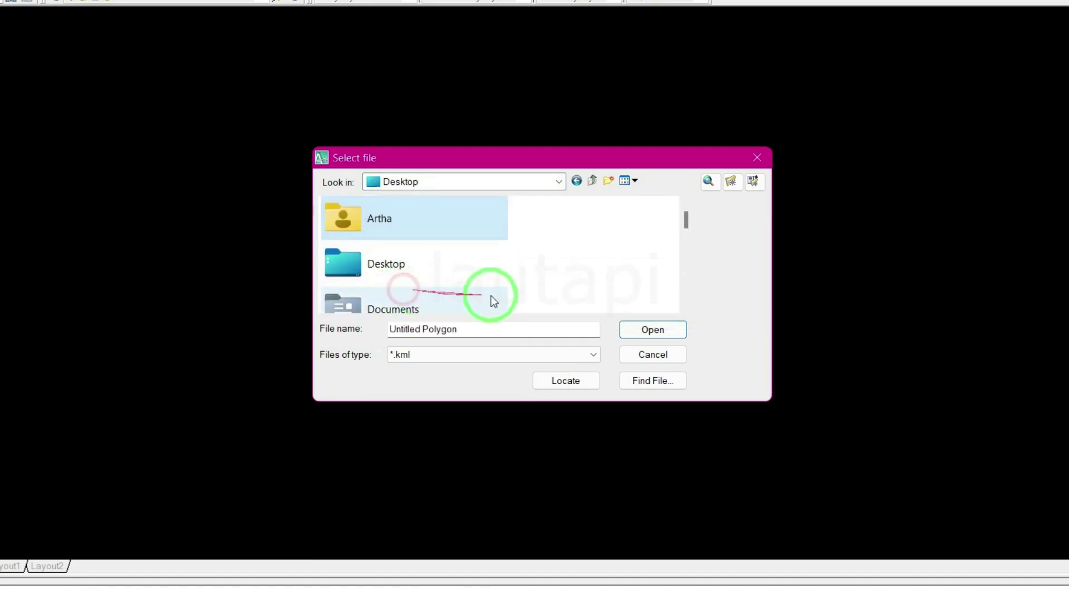
{"action": "left_click", "coordinate": [648, 330]}
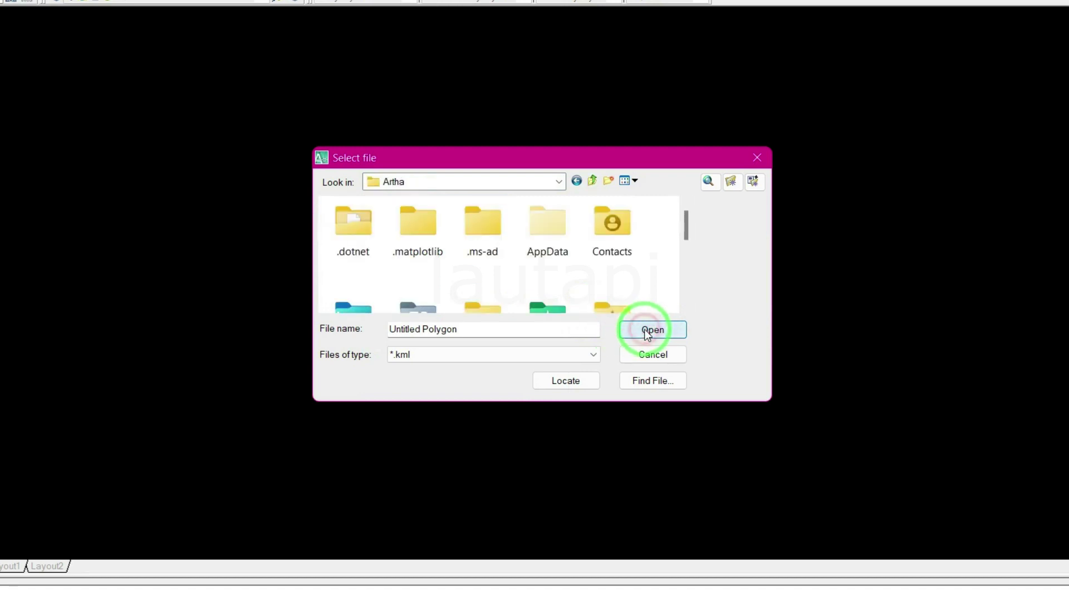
Return to the Desktop folder and open the Untitled Polygon KML file
{"action": "left_click", "coordinate": [577, 181]}
{"action": "scroll", "coordinate": [450, 264], "scroll_direction": "down", "scroll_amount": 3}
{"action": "scroll", "coordinate": [440, 270], "scroll_direction": "down", "scroll_amount": 5}
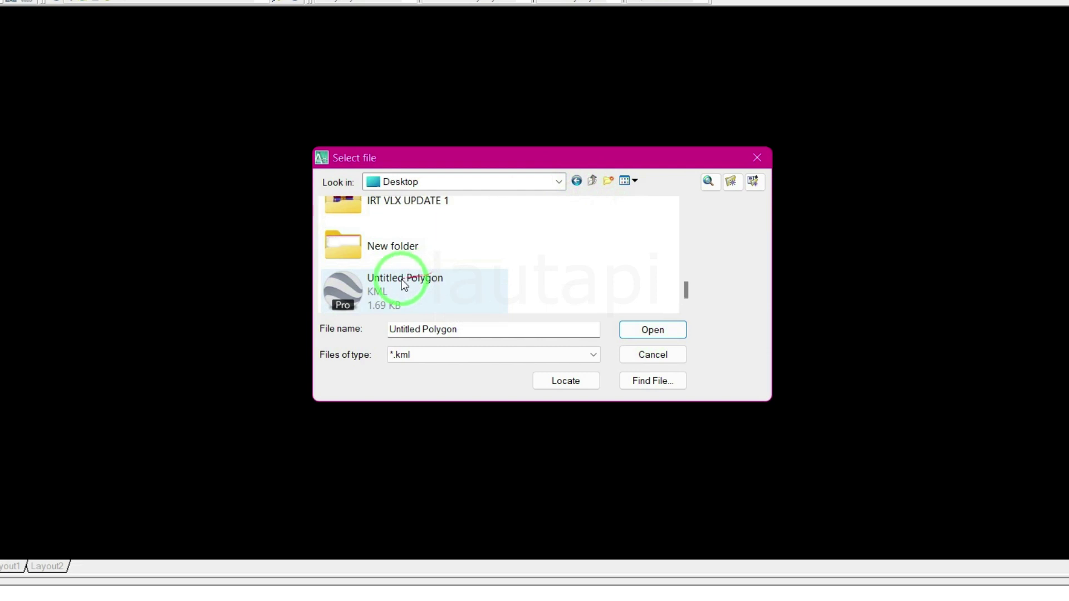
{"action": "left_click", "coordinate": [650, 329]}
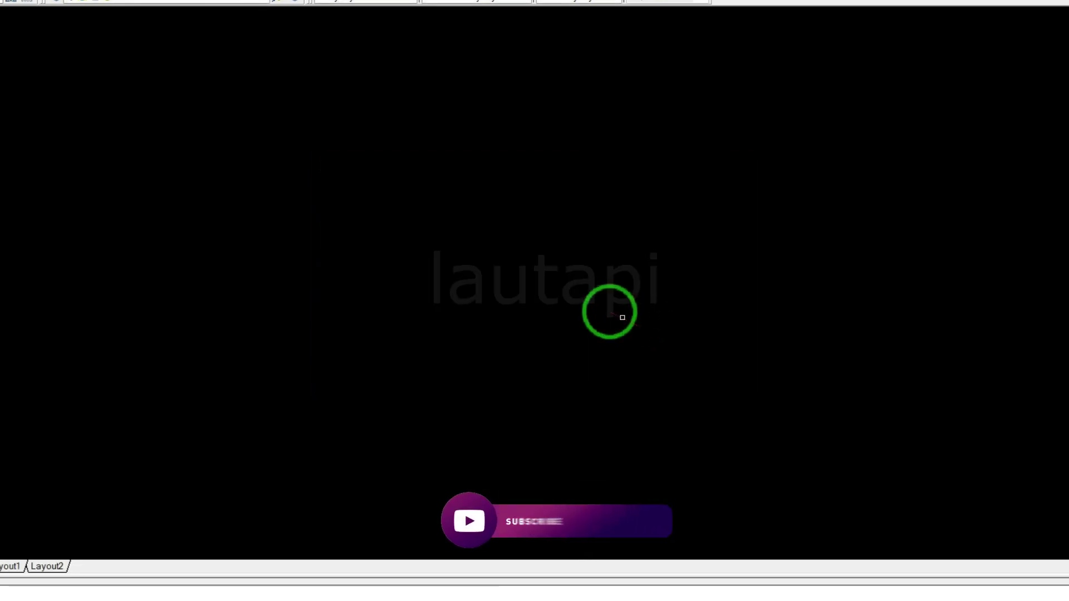
Zoom to extents (Z, E) and adjust the view to frame the imported pier polygon
{"action": "type", "text": "z"}
{"action": "key", "text": "Return"}
{"action": "type", "text": "e"}
{"action": "key", "text": "Return"}
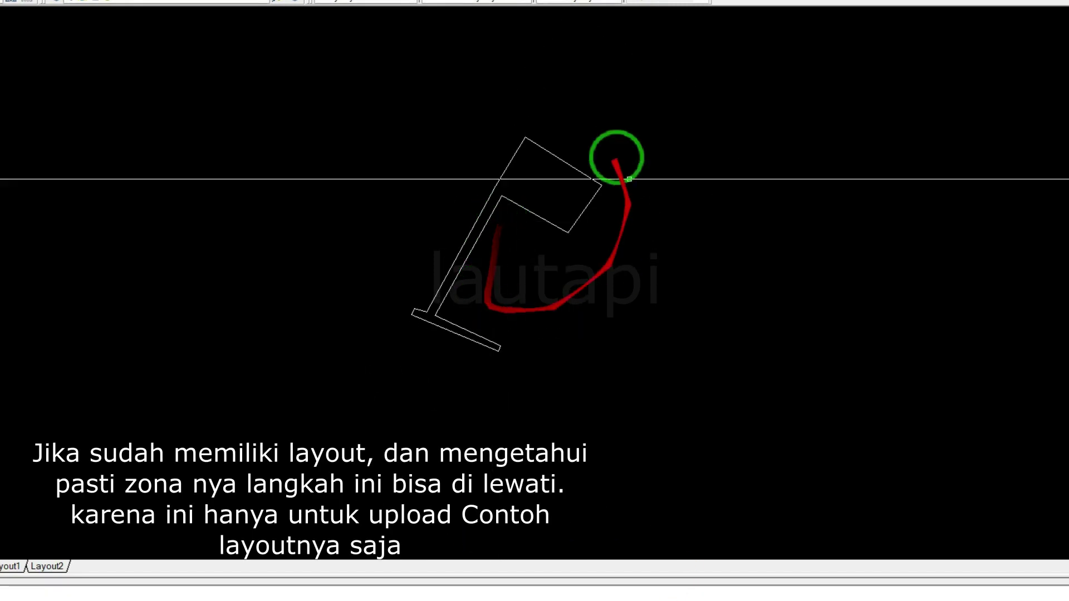
{"action": "scroll", "coordinate": [412, 361], "scroll_direction": "down", "scroll_amount": 2}
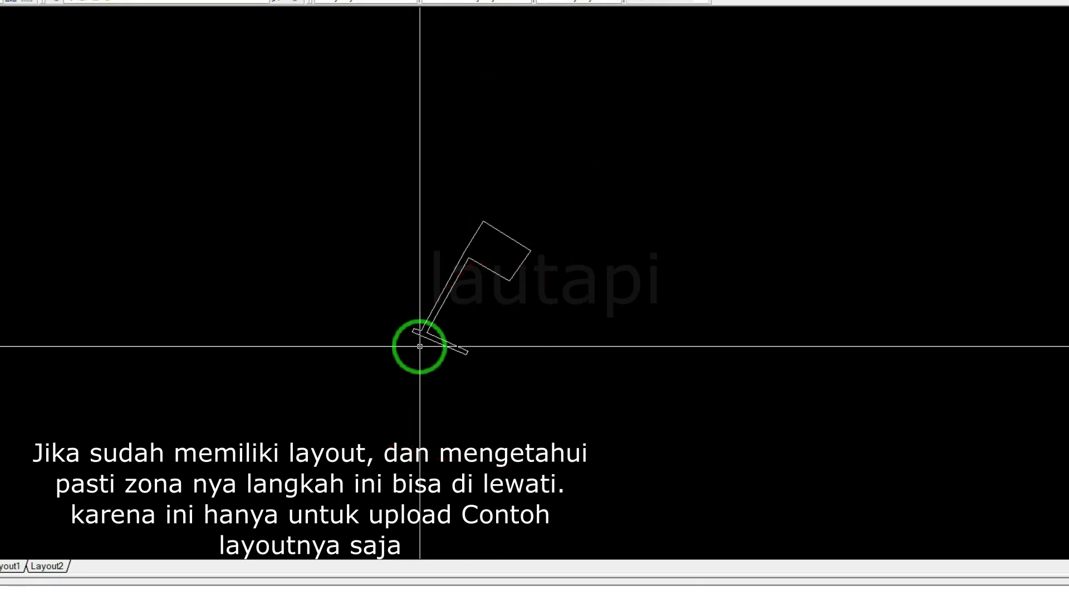
{"action": "scroll", "coordinate": [421, 349], "scroll_direction": "down", "scroll_amount": 3}
{"action": "scroll", "coordinate": [442, 346], "scroll_direction": "up", "scroll_amount": 2}
{"action": "scroll", "coordinate": [394, 298], "scroll_direction": "up", "scroll_amount": 1}
{"action": "type", "text": "rt"}
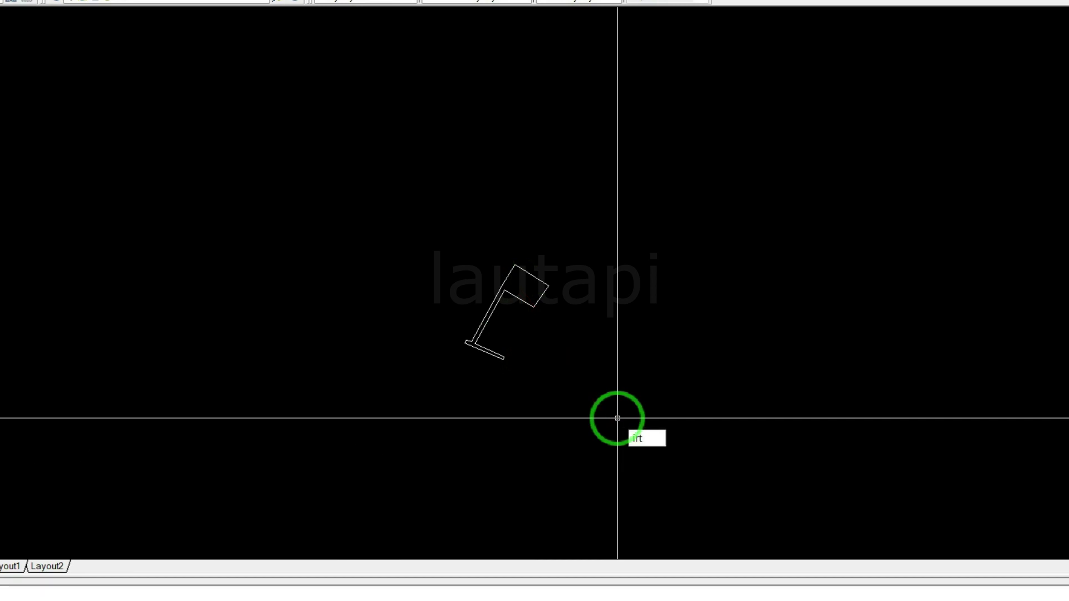
Launch the online map import and keep the UTM zone 52S coordinate system
{"action": "key", "text": "Return"}
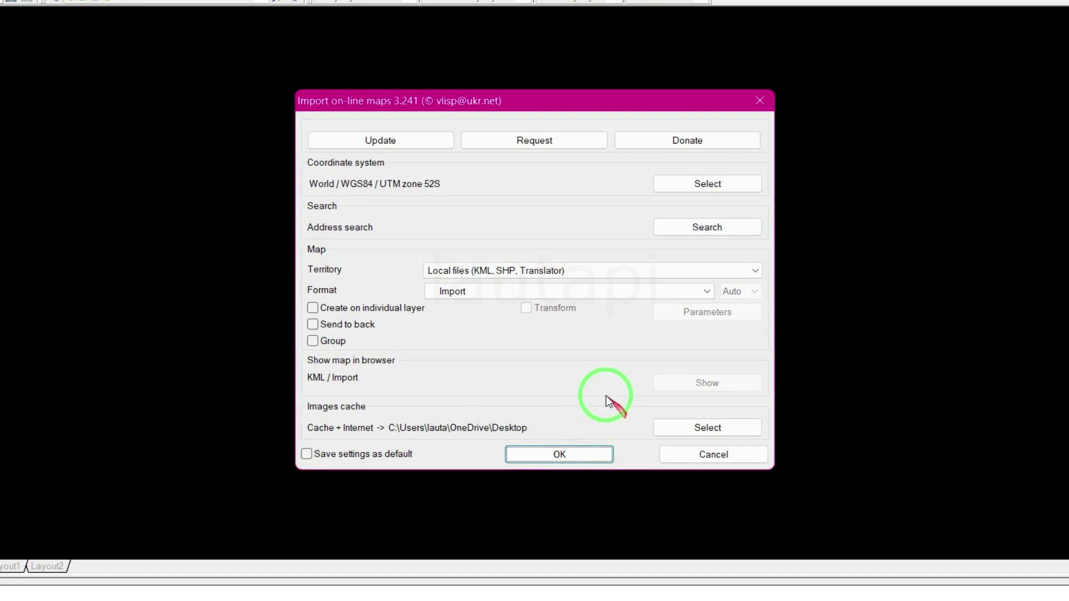
{"action": "left_click", "coordinate": [718, 182]}
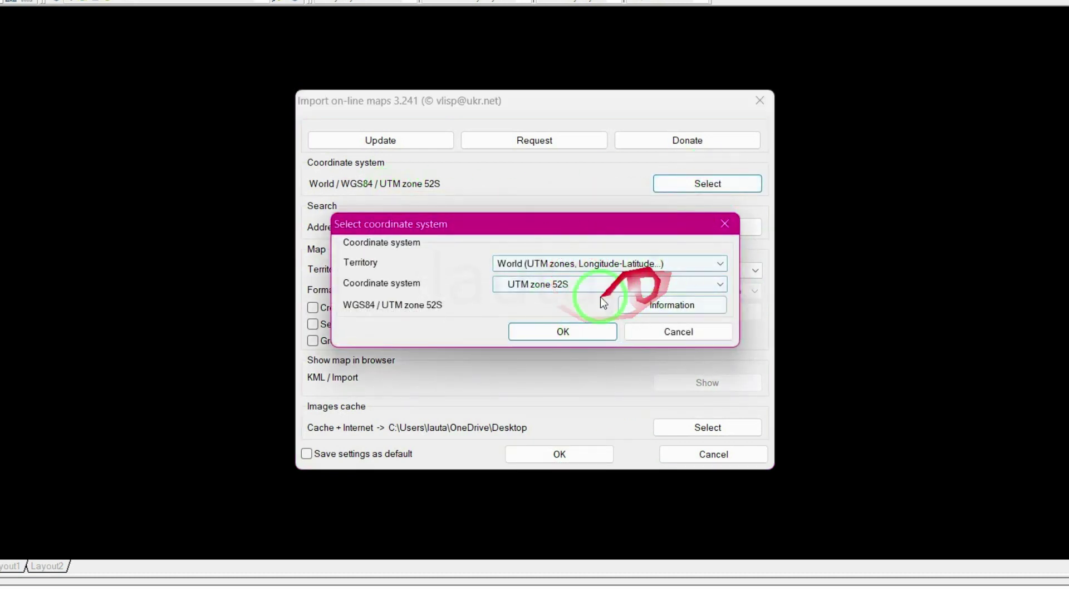
{"action": "left_click", "coordinate": [589, 330]}
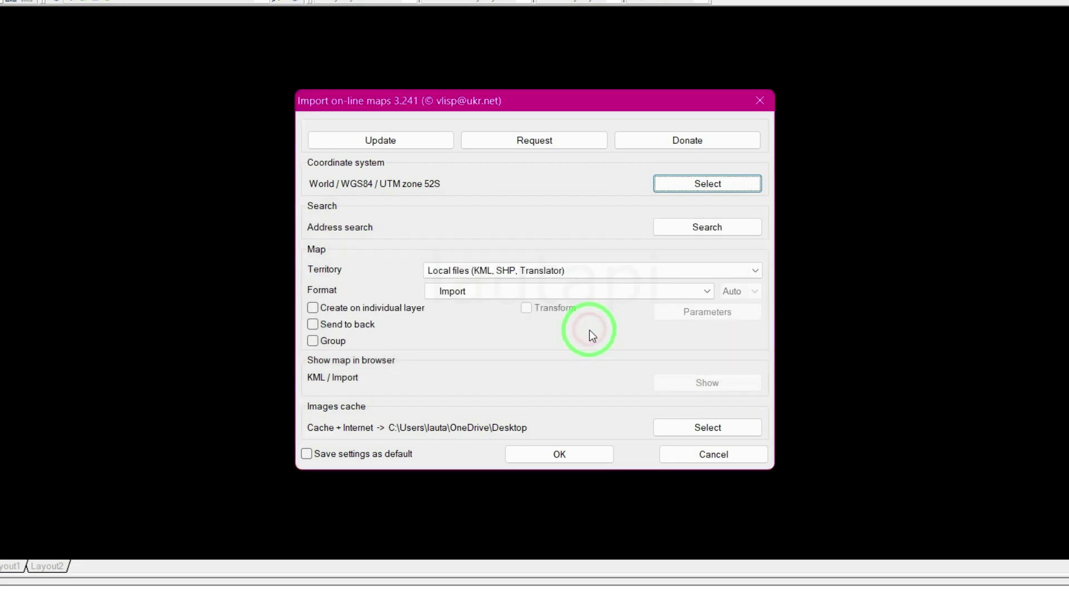
{"action": "left_click", "coordinate": [728, 227]}
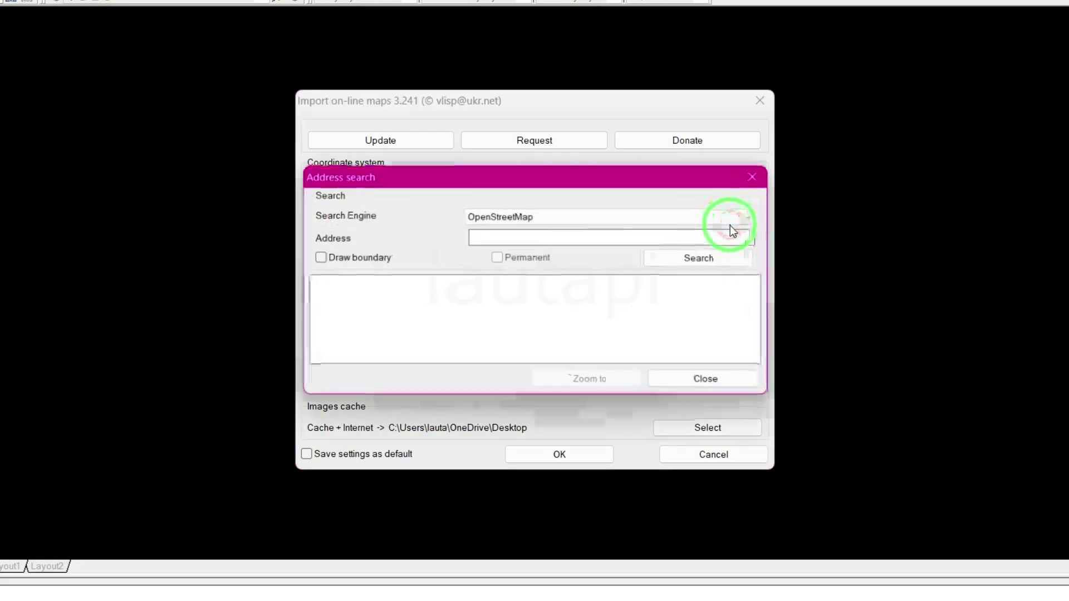
{"action": "left_click", "coordinate": [751, 177]}
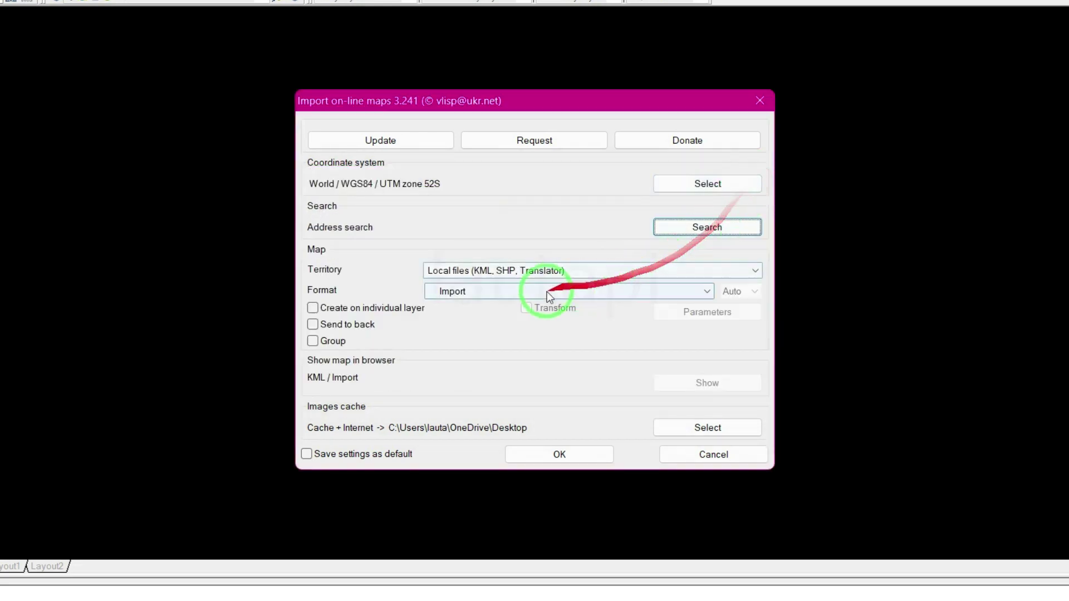
Set the import to World territory and Bing Satellite at quality 20, then confirm
{"action": "left_click", "coordinate": [467, 271]}
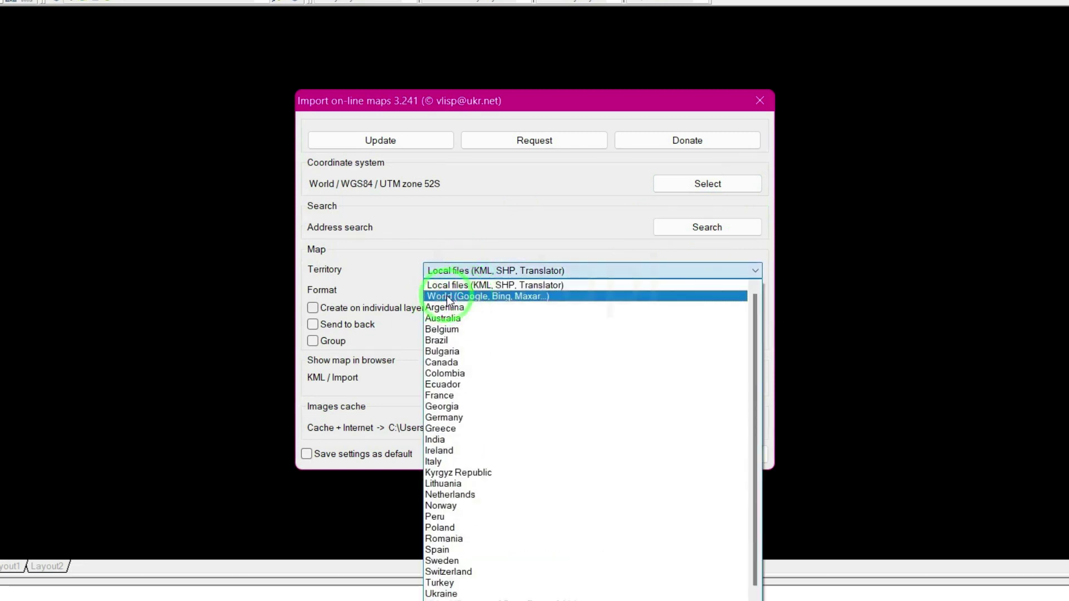
{"action": "left_click", "coordinate": [501, 297]}
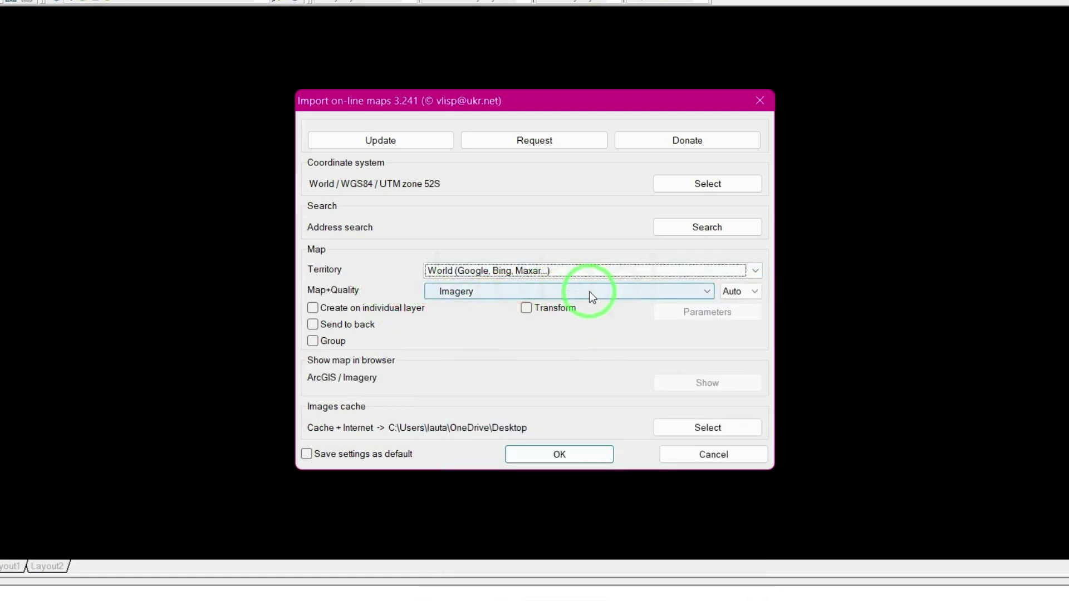
{"action": "left_click", "coordinate": [589, 292]}
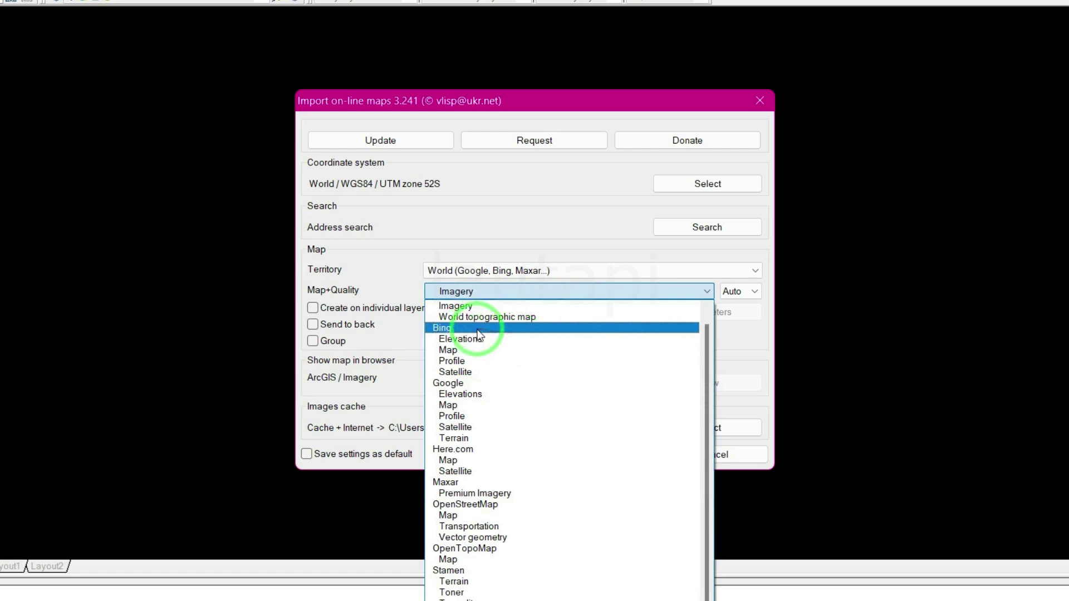
{"action": "left_click", "coordinate": [476, 371]}
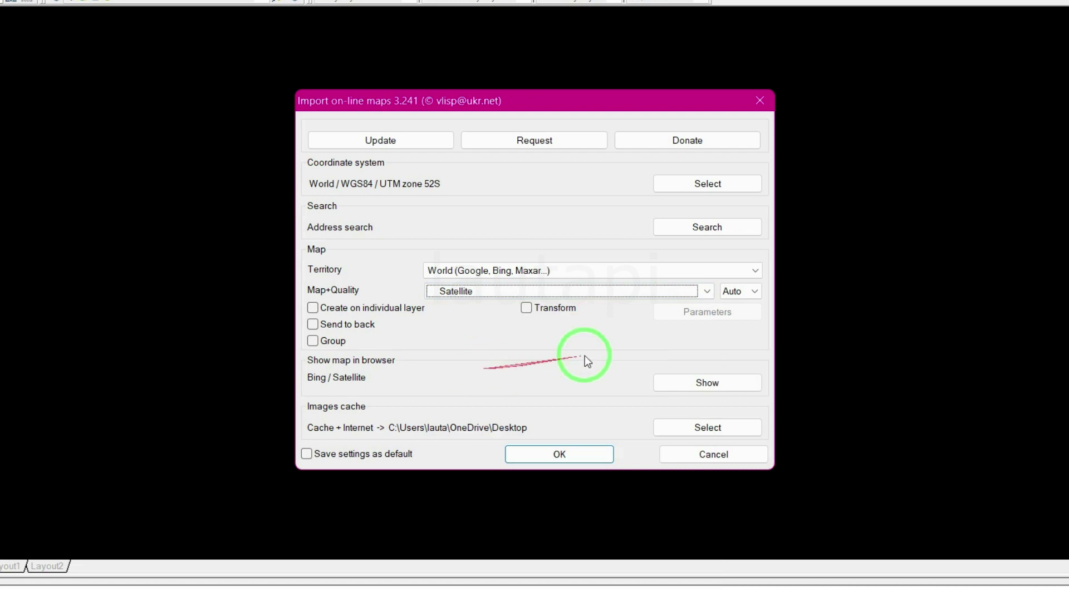
{"action": "left_click", "coordinate": [750, 293]}
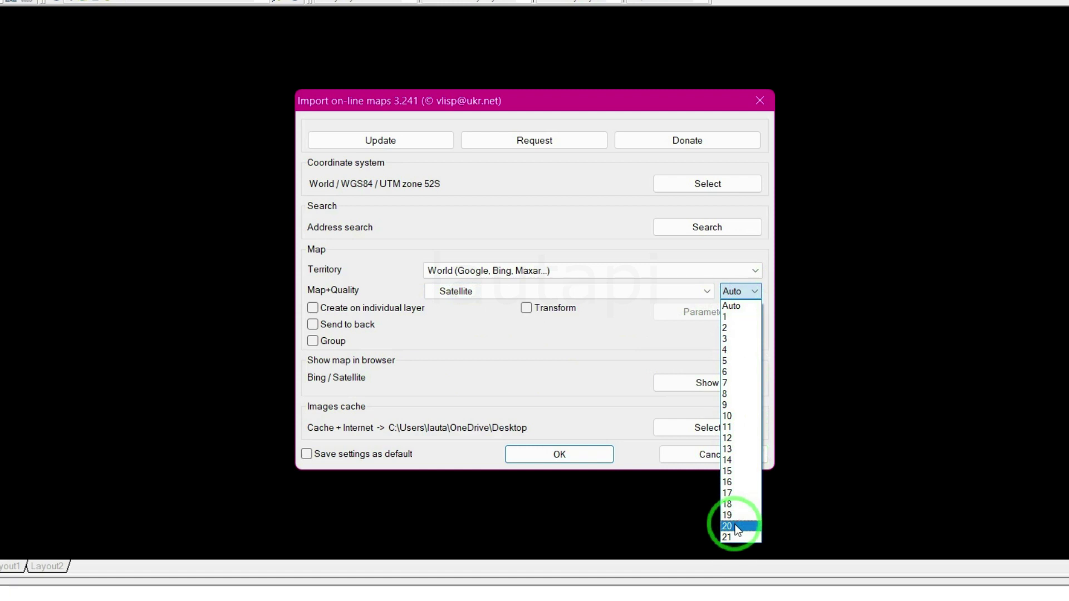
{"action": "left_click", "coordinate": [737, 528]}
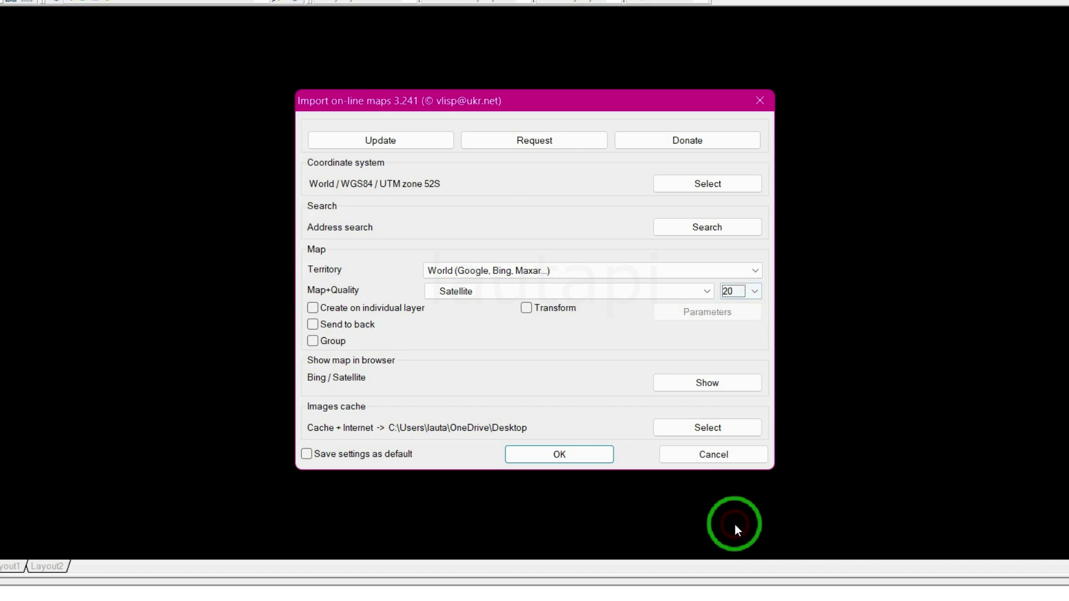
{"action": "left_click", "coordinate": [587, 457]}
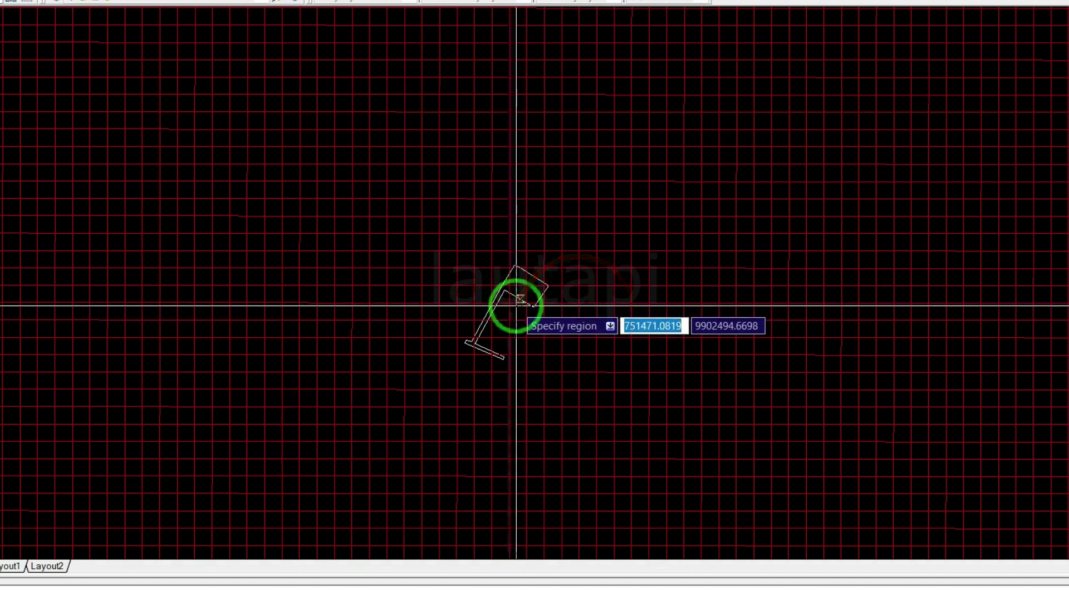
Zoom in on the pier and mark a download region around it, triggering a 330-tile warning
{"action": "scroll", "coordinate": [515, 306], "scroll_direction": "up", "scroll_amount": 5}
{"action": "scroll", "coordinate": [516, 305], "scroll_direction": "down", "scroll_amount": 5}
{"action": "scroll", "coordinate": [516, 306], "scroll_direction": "up", "scroll_amount": 3}
{"action": "scroll", "coordinate": [507, 306], "scroll_direction": "down", "scroll_amount": 3}
{"action": "scroll", "coordinate": [446, 268], "scroll_direction": "up", "scroll_amount": 1}
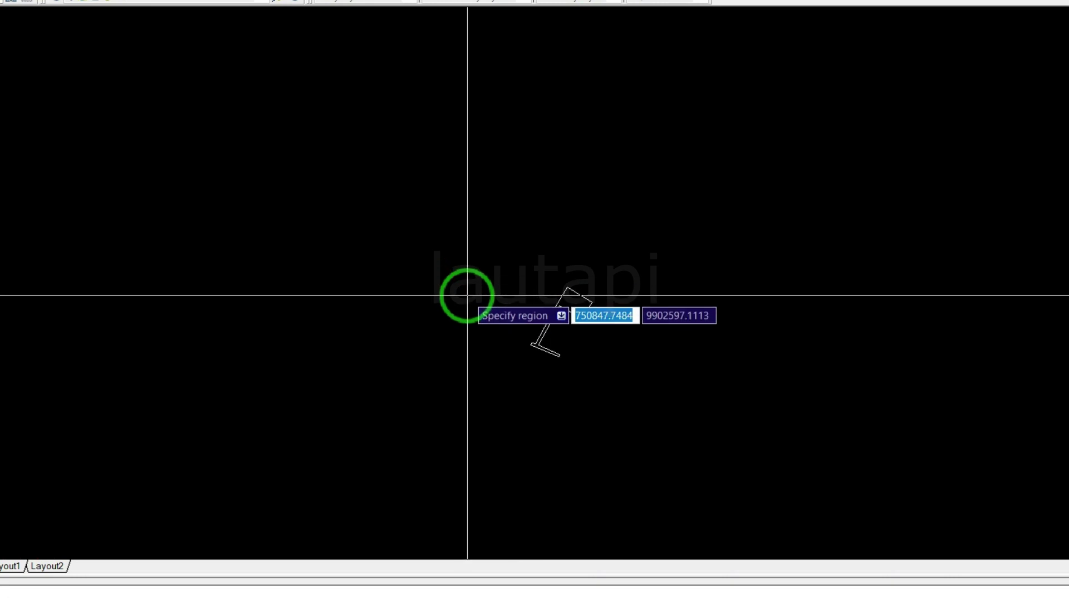
{"action": "scroll", "coordinate": [465, 295], "scroll_direction": "up", "scroll_amount": 2}
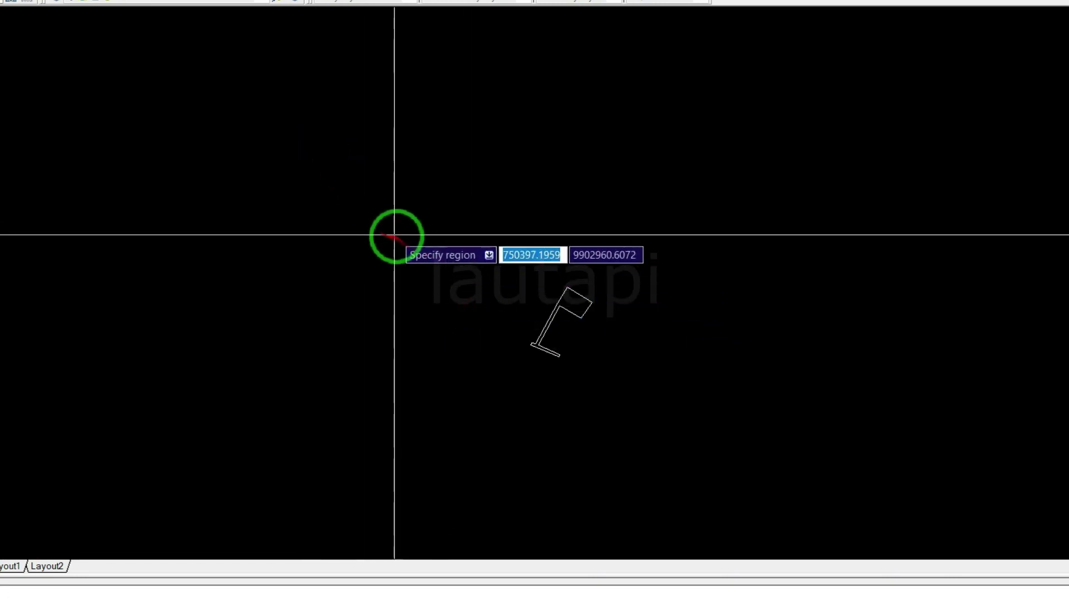
{"action": "scroll", "coordinate": [457, 248], "scroll_direction": "up", "scroll_amount": 1}
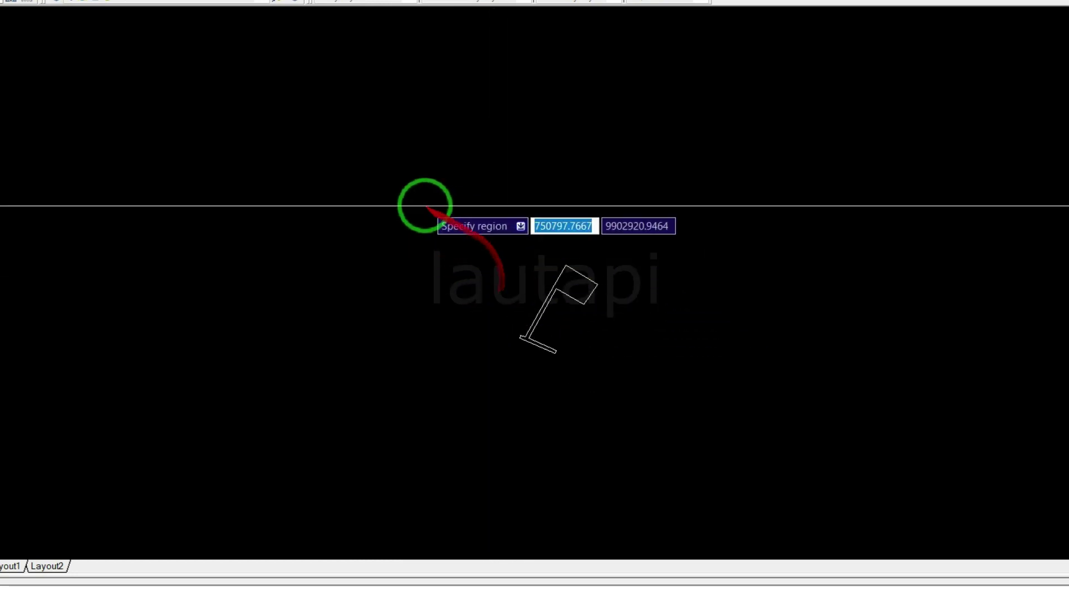
{"action": "left_click", "coordinate": [401, 199]}
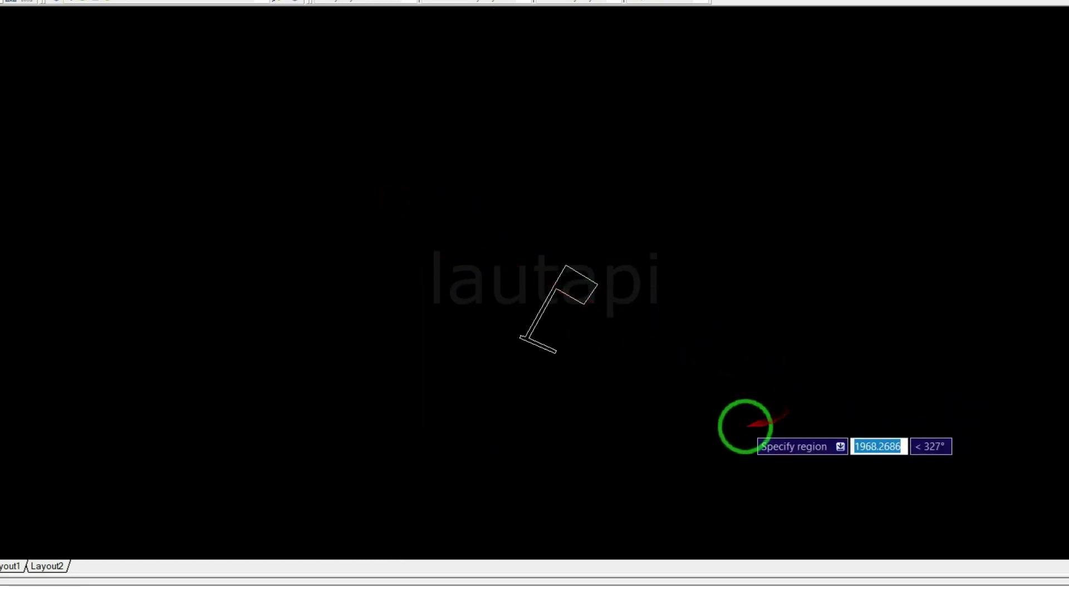
{"action": "left_click", "coordinate": [727, 426]}
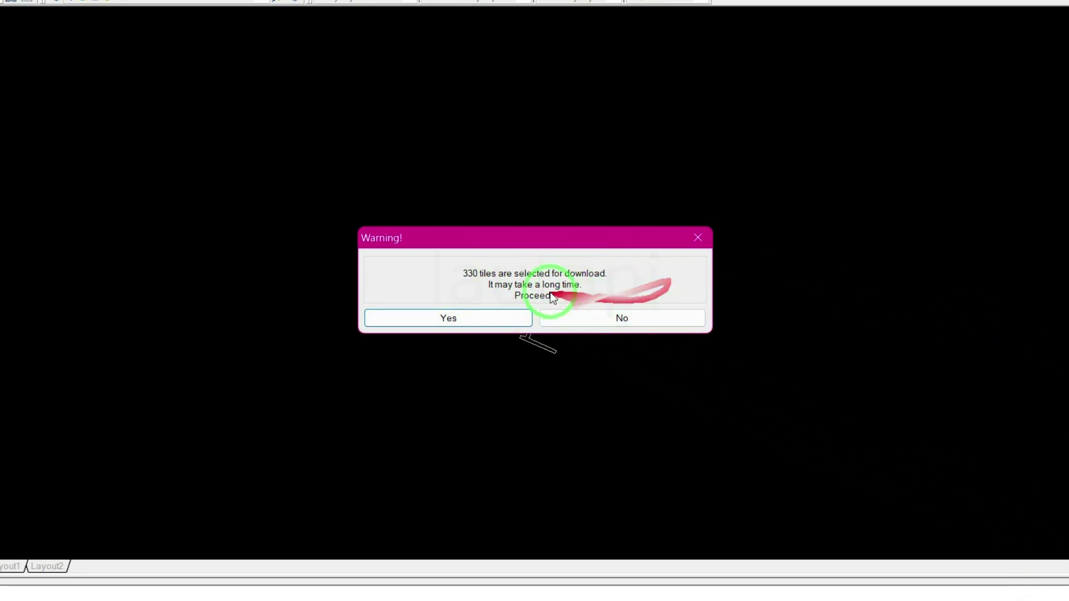
Accept downloading the 330 Bing tiles and zoom around to inspect the harbour imagery
{"action": "left_click", "coordinate": [503, 316]}
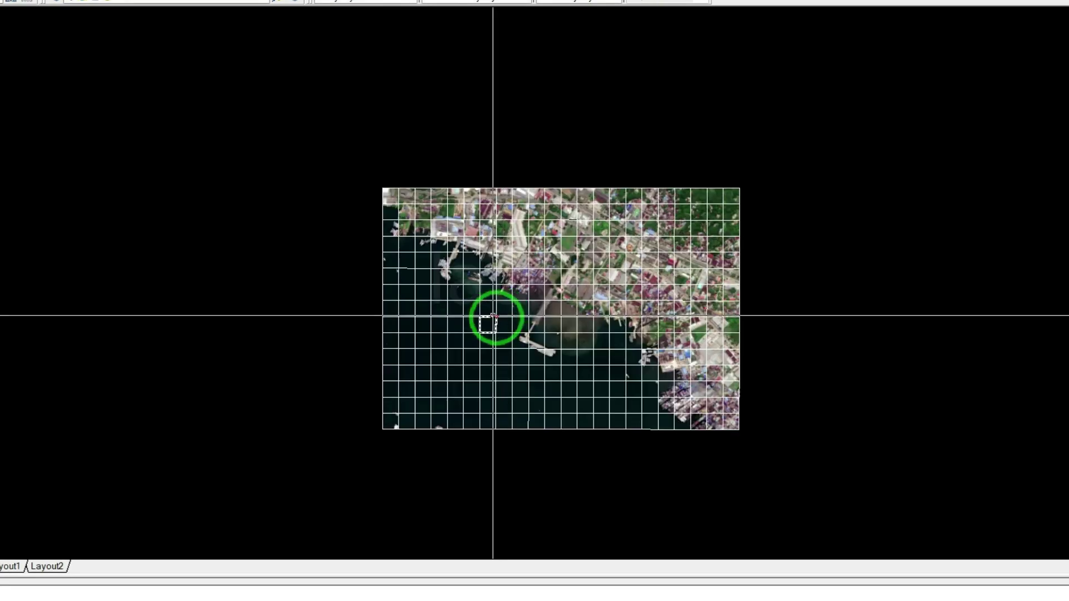
{"action": "scroll", "coordinate": [522, 331], "scroll_direction": "up", "scroll_amount": 1}
{"action": "scroll", "coordinate": [579, 298], "scroll_direction": "up", "scroll_amount": 1}
{"action": "scroll", "coordinate": [557, 284], "scroll_direction": "up", "scroll_amount": 2}
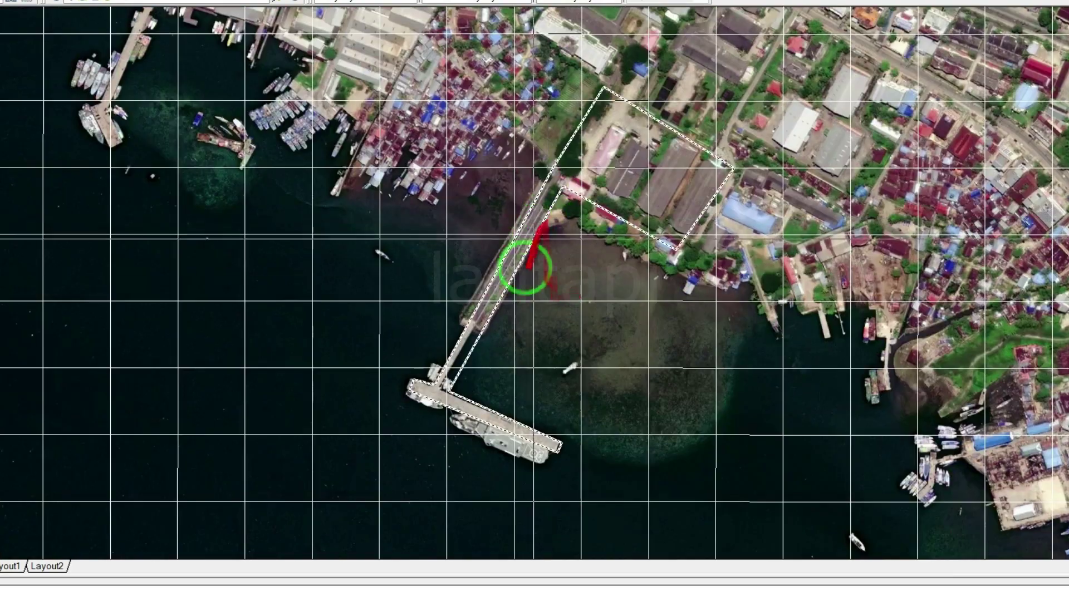
{"action": "scroll", "coordinate": [513, 290], "scroll_direction": "down", "scroll_amount": 2}
{"action": "scroll", "coordinate": [513, 291], "scroll_direction": "down", "scroll_amount": 2}
{"action": "scroll", "coordinate": [511, 291], "scroll_direction": "up", "scroll_amount": 1}
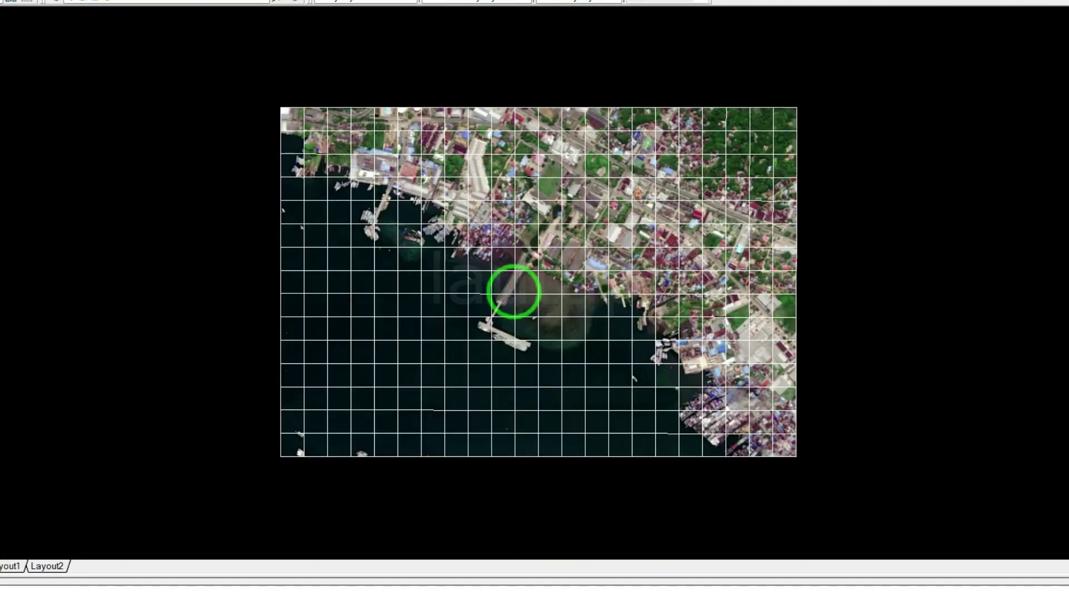
{"action": "scroll", "coordinate": [512, 288], "scroll_direction": "up", "scroll_amount": 2}
{"action": "scroll", "coordinate": [513, 287], "scroll_direction": "up", "scroll_amount": 2}
Bring the pier and shoreline outline to the front, above the satellite imagery
{"action": "left_click", "coordinate": [507, 288]}
{"action": "right_click", "coordinate": [507, 287]}
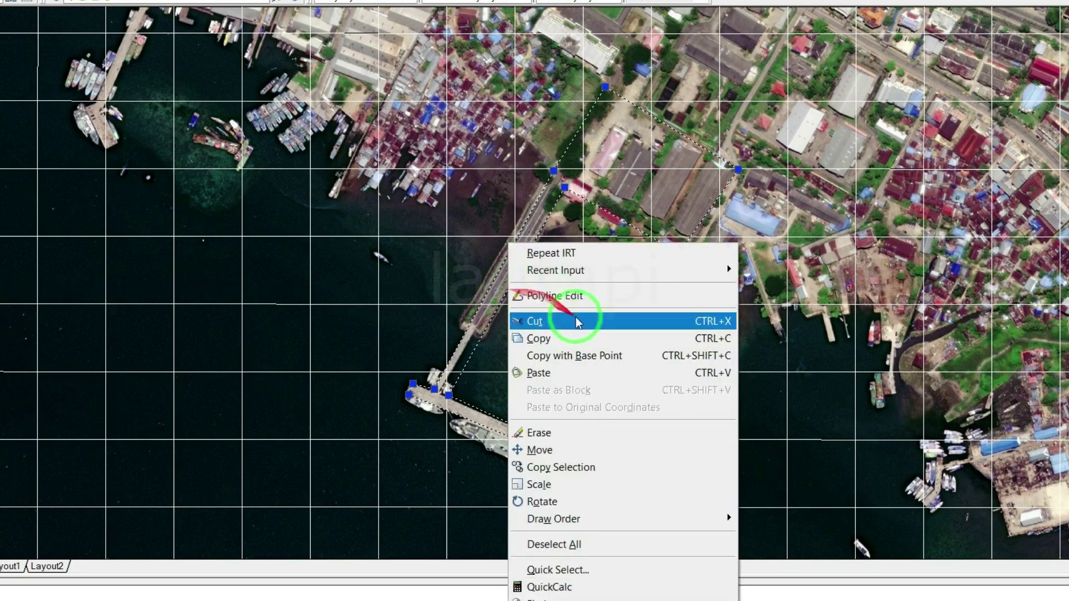
{"action": "mouse_move", "coordinate": [585, 519]}
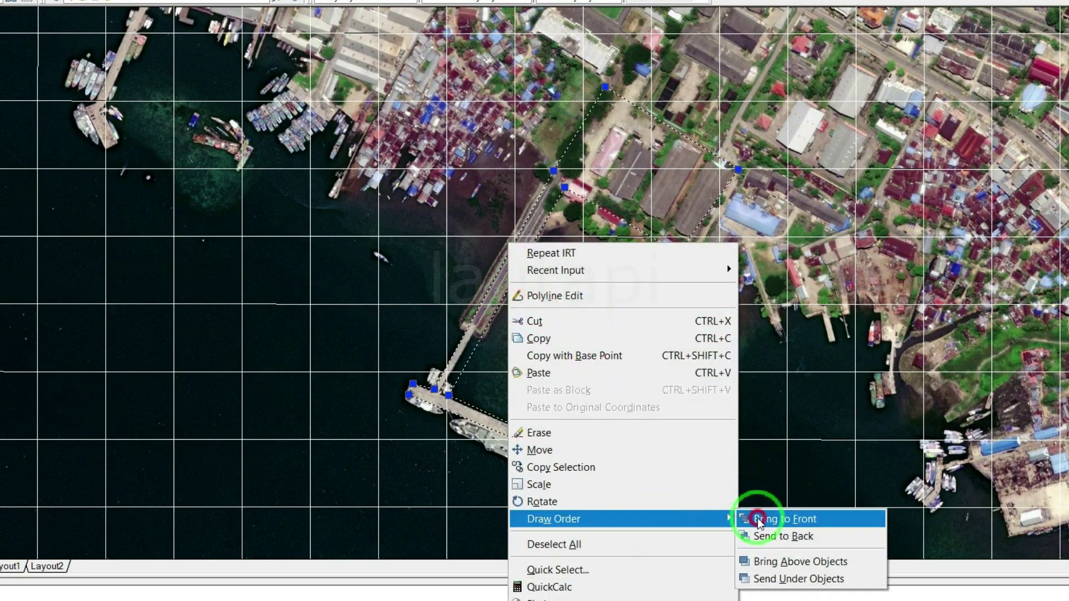
{"action": "left_click", "coordinate": [755, 518]}
Reselect the pier outline and bring up its colour choices
{"action": "scroll", "coordinate": [503, 323], "scroll_direction": "down", "scroll_amount": 4}
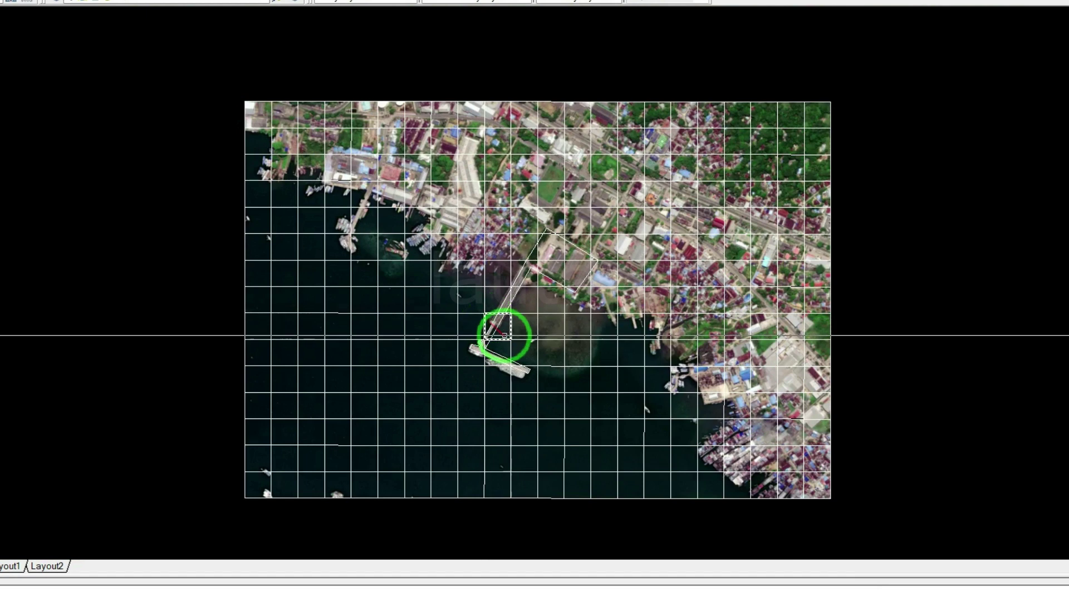
{"action": "left_click", "coordinate": [498, 330]}
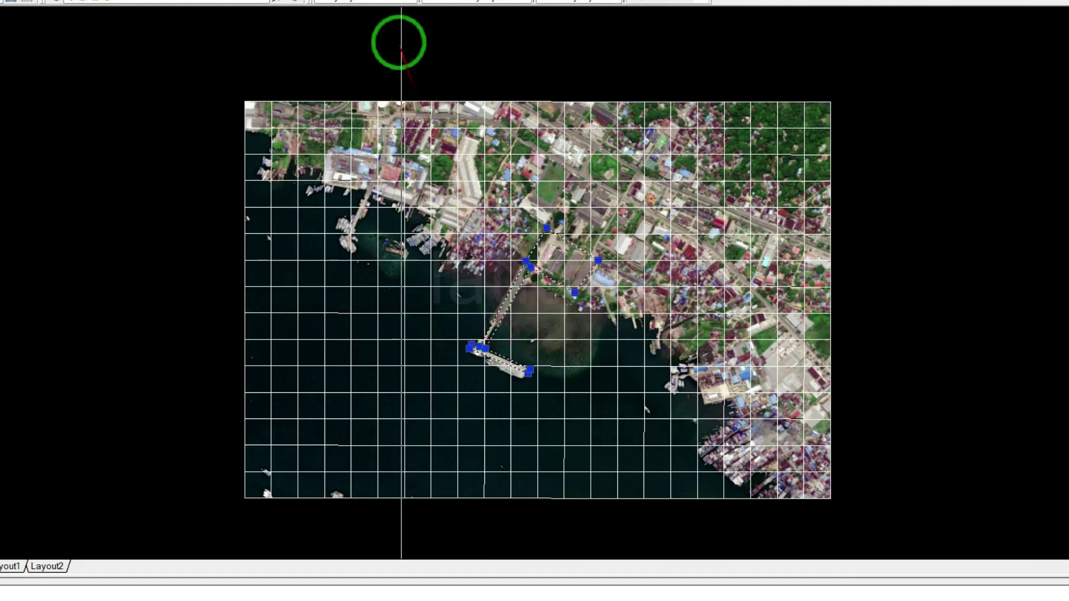
{"action": "left_click", "coordinate": [390, 2]}
Make the pier outline red and clear the selection
{"action": "left_click", "coordinate": [382, 35]}
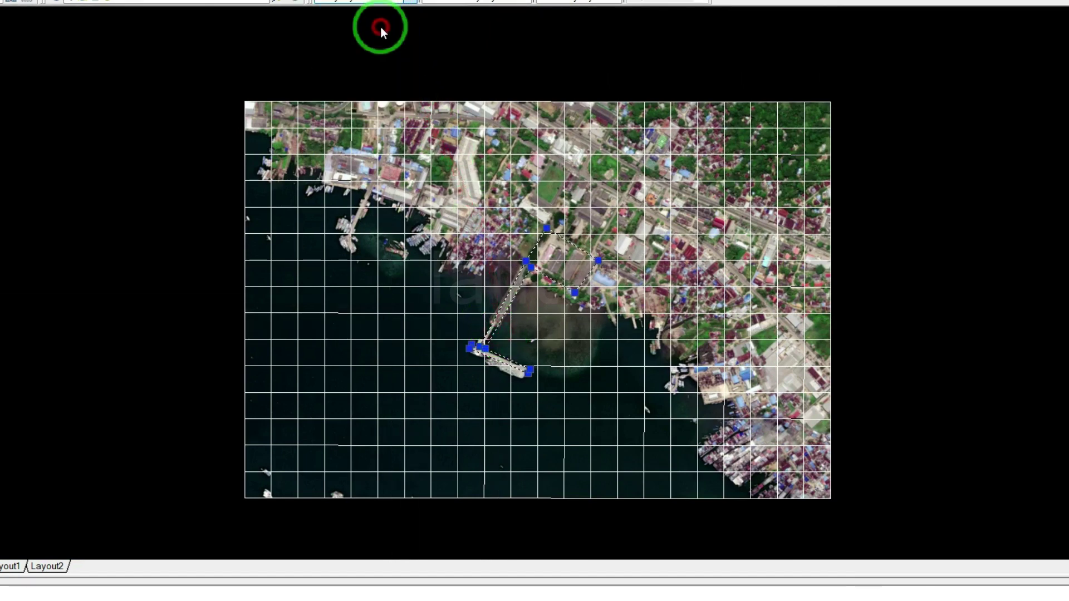
{"action": "scroll", "coordinate": [509, 325], "scroll_direction": "up", "scroll_amount": 3}
{"action": "key", "text": "Escape"}
Delete the satellite image and tile grid, then pan the pier outline back into view
{"action": "scroll", "coordinate": [492, 272], "scroll_direction": "down", "scroll_amount": 2}
{"action": "scroll", "coordinate": [524, 291], "scroll_direction": "down", "scroll_amount": 3}
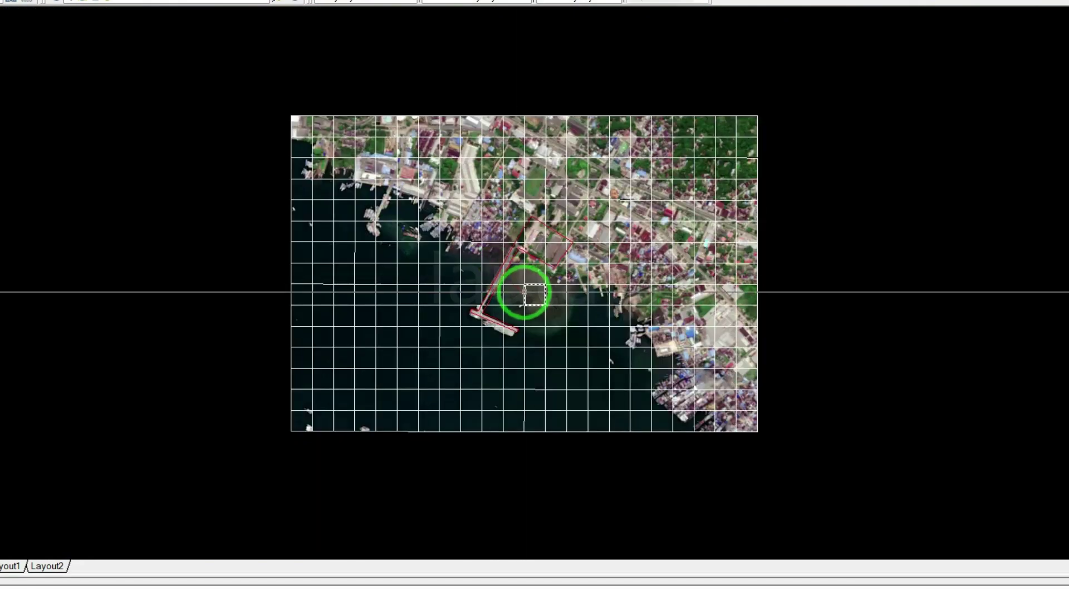
{"action": "left_click", "coordinate": [792, 444]}
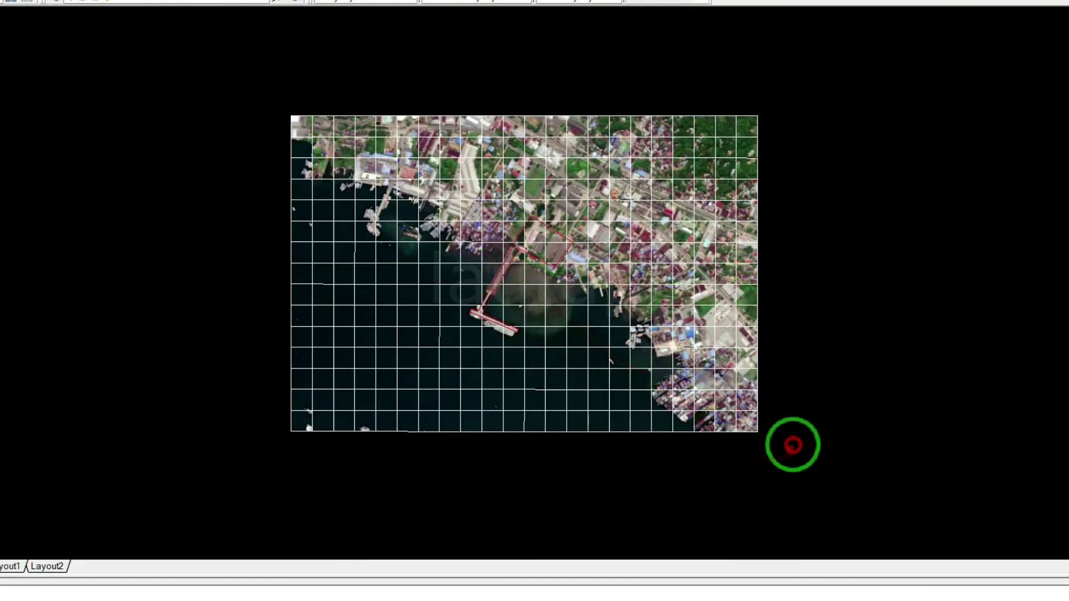
{"action": "left_click", "coordinate": [640, 123]}
{"action": "key", "text": "Delete"}
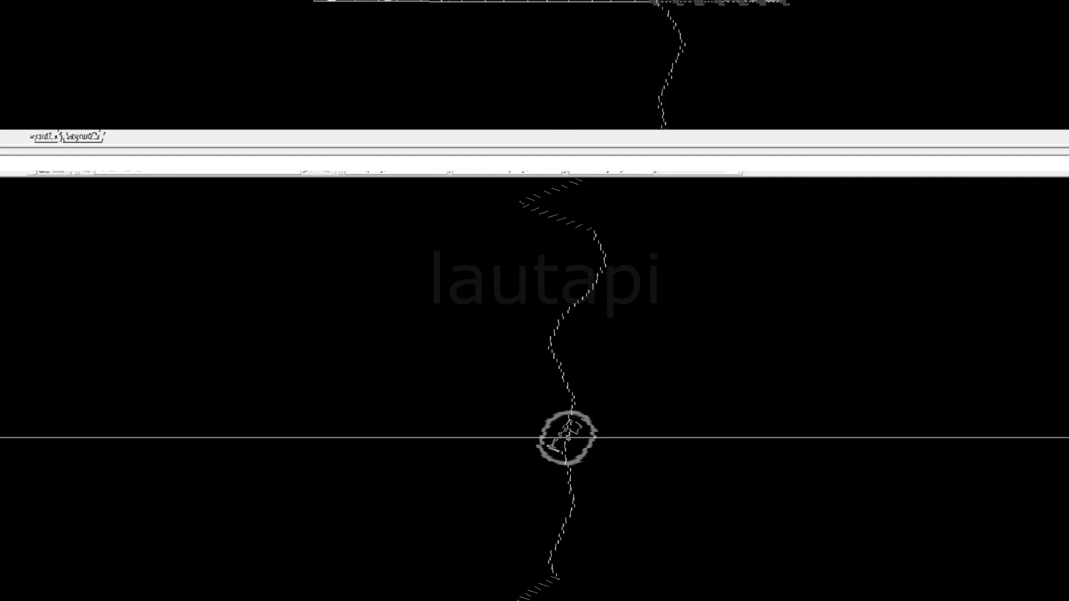
{"action": "middle_click_drag", "start_coordinate": [554, 257], "coordinate": [504, 295]}
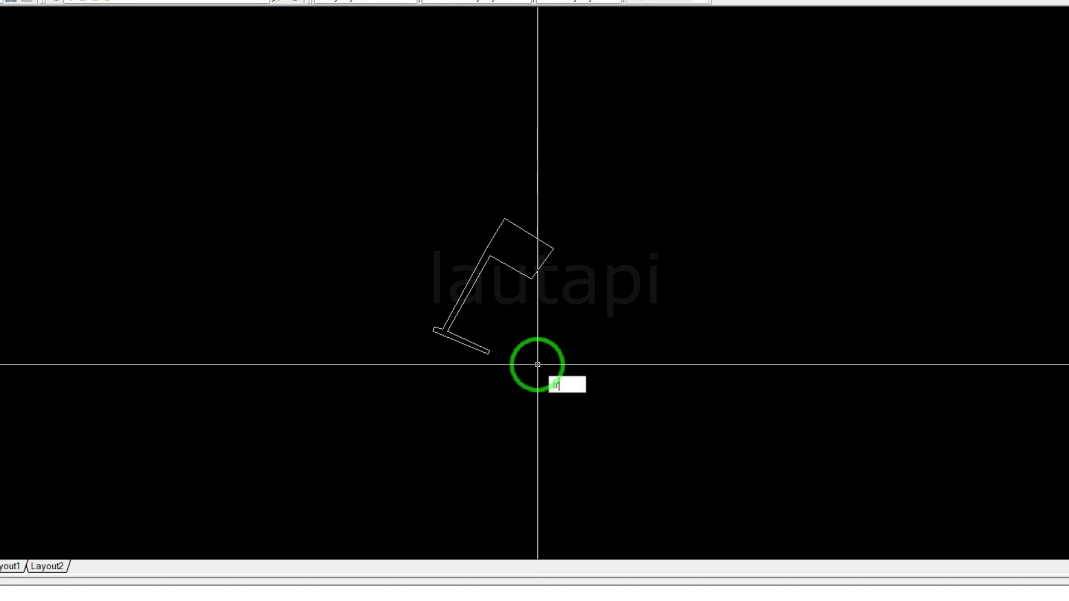
Set the map import to World territory and Google Satellite at quality 10
{"action": "key", "text": "Return"}
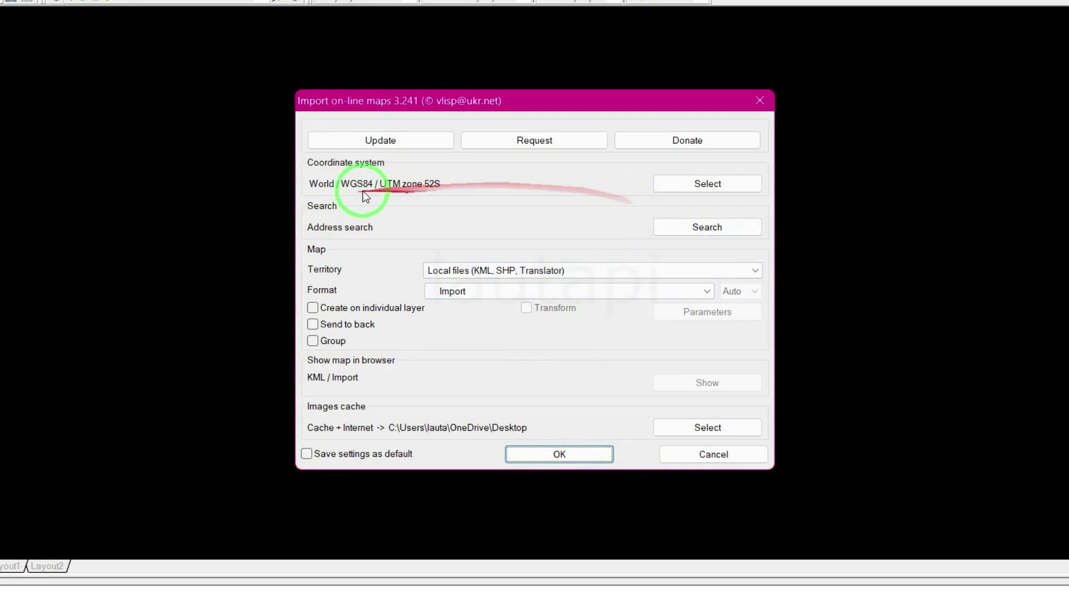
{"action": "left_click", "coordinate": [532, 273]}
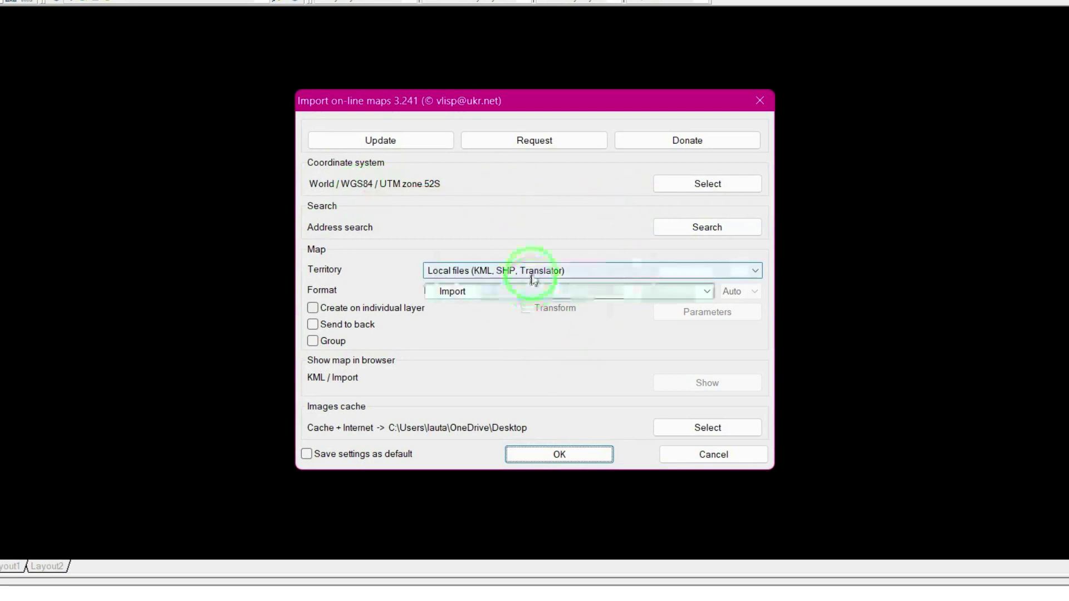
{"action": "left_click", "coordinate": [512, 297]}
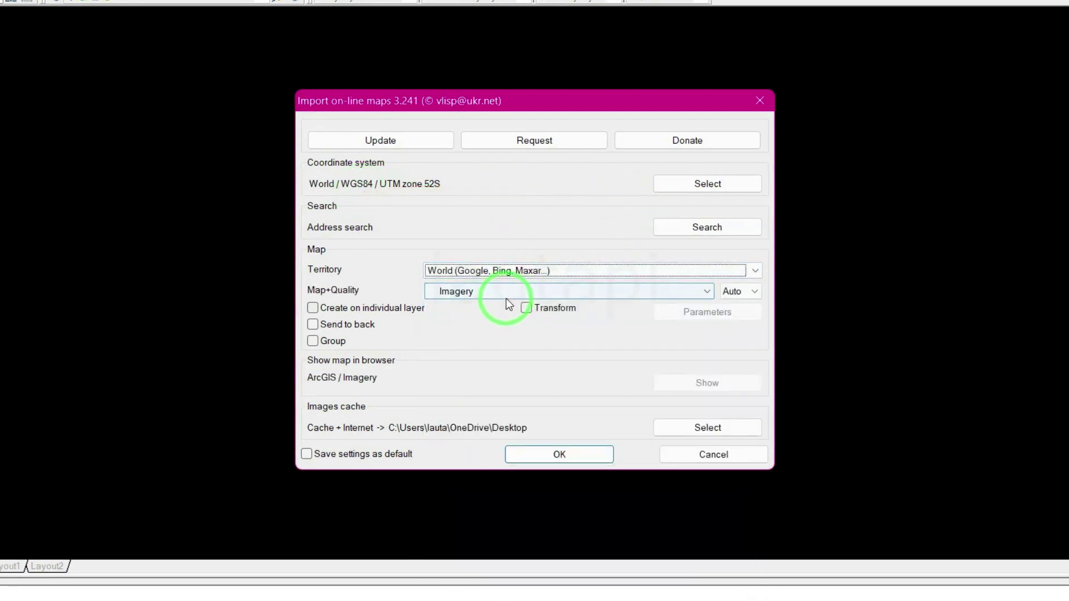
{"action": "left_click", "coordinate": [506, 299]}
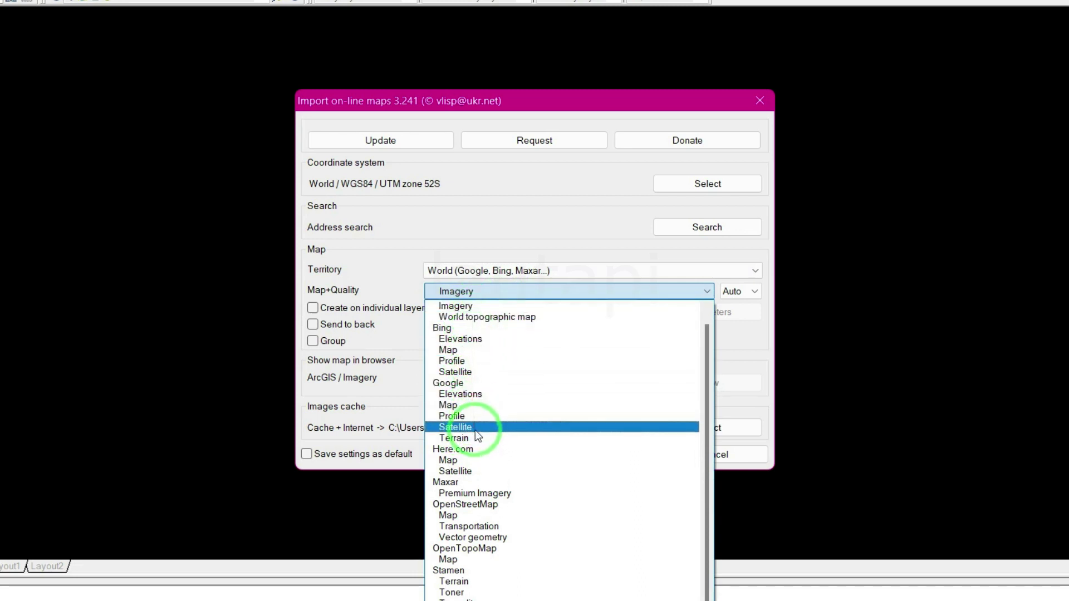
{"action": "left_click", "coordinate": [476, 430]}
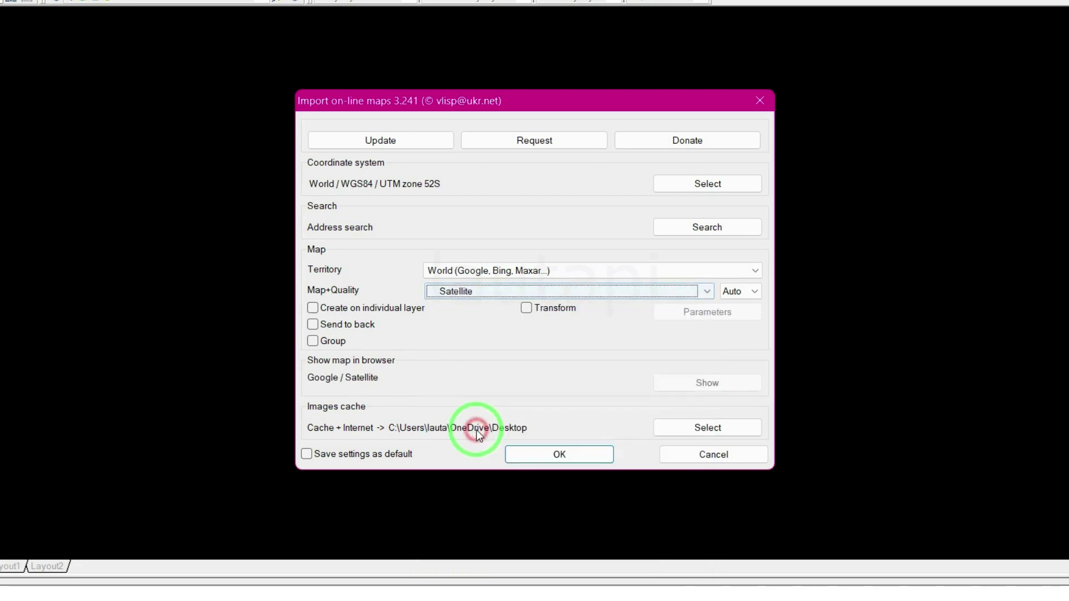
{"action": "left_click", "coordinate": [740, 298]}
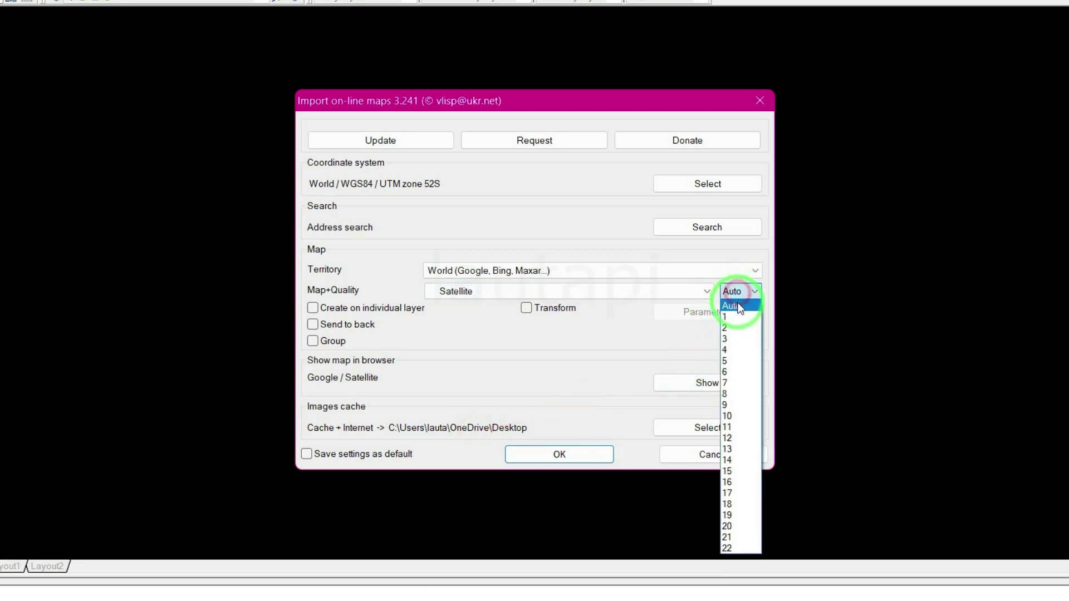
{"action": "left_click", "coordinate": [736, 416]}
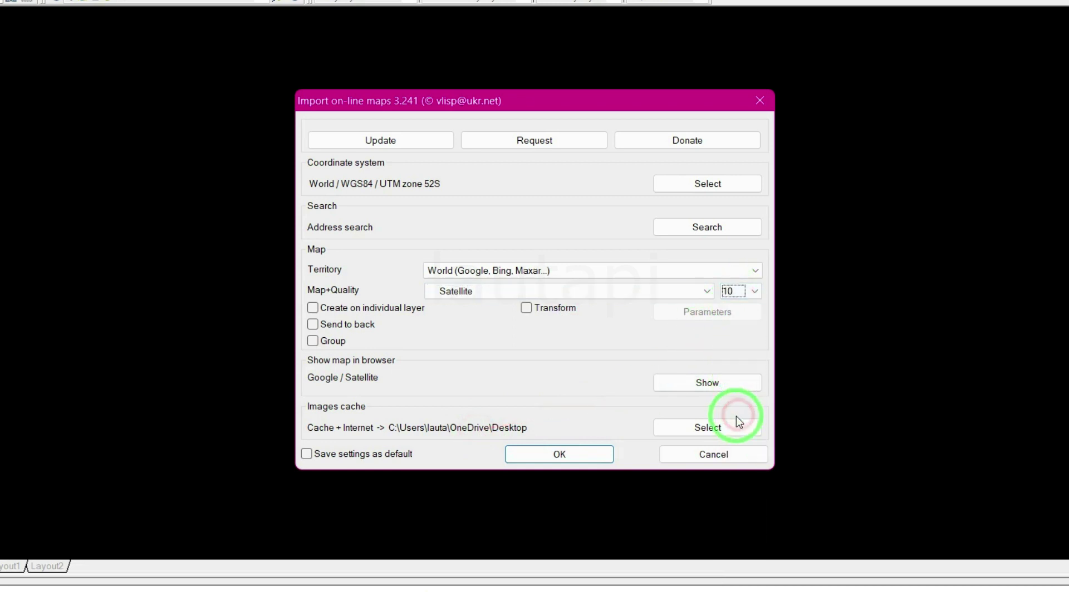
{"action": "left_click", "coordinate": [587, 455]}
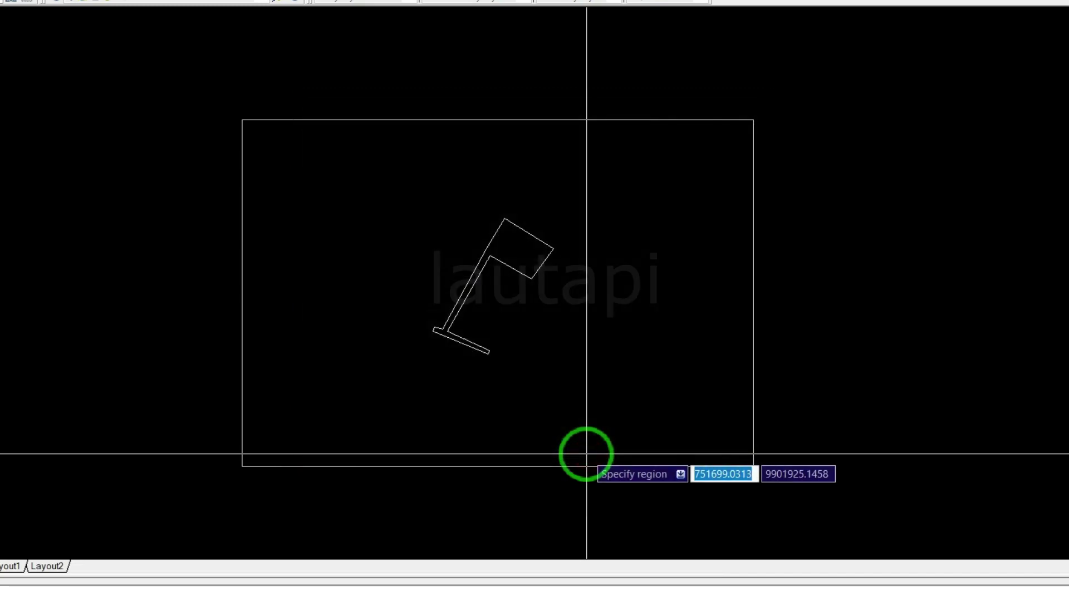
Pick the download region corners around the pier and rerun the map import
{"action": "left_click", "coordinate": [233, 112]}
{"action": "left_click", "coordinate": [790, 507]}
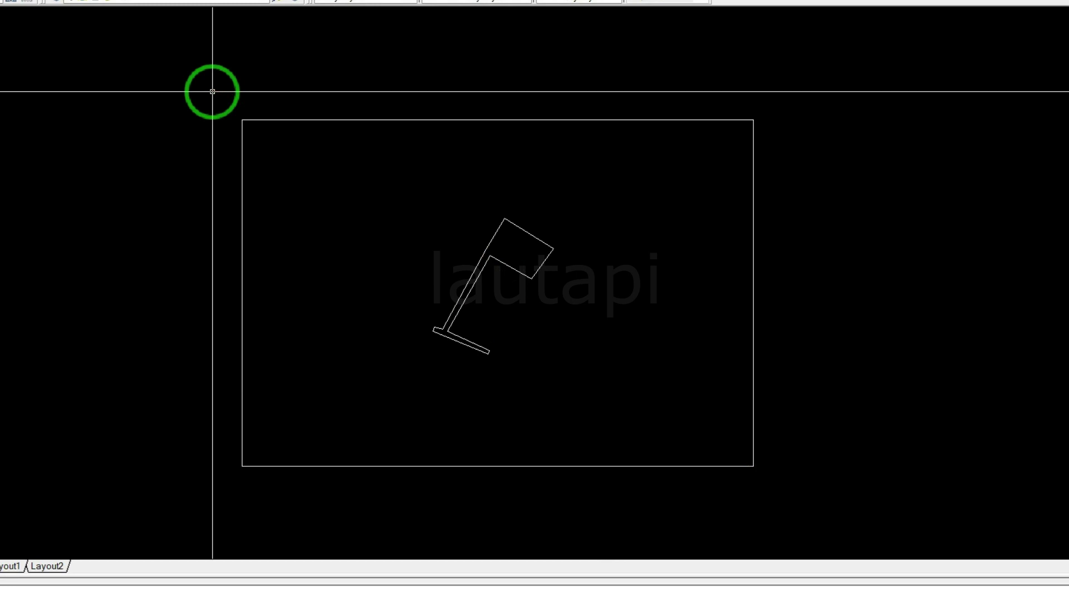
{"action": "key", "text": "Return"}
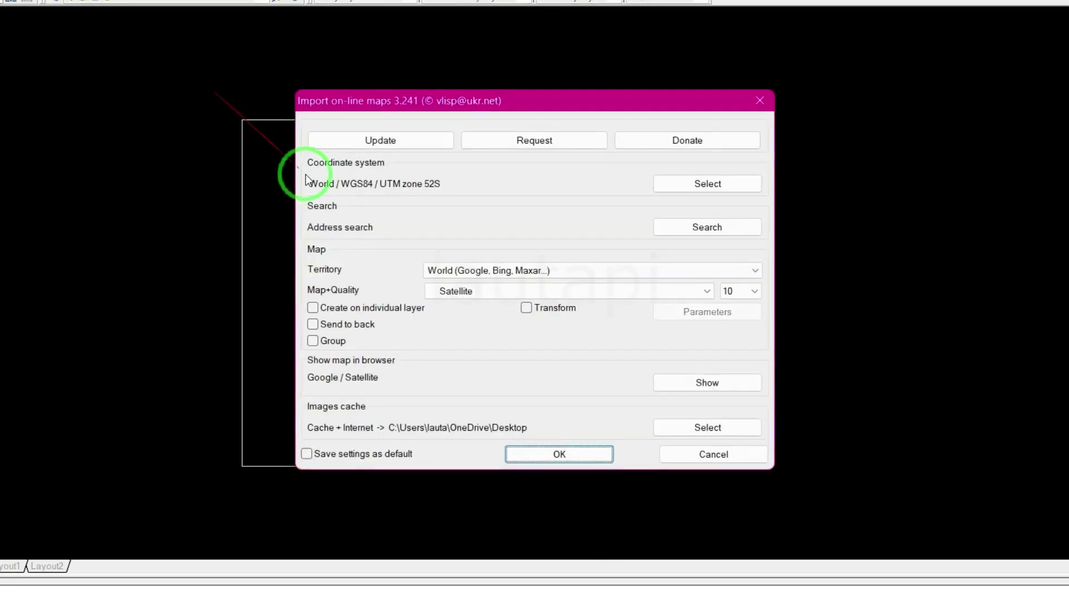
Import Google Terrain maps over the region, fixing its far corner
{"action": "left_click", "coordinate": [478, 295]}
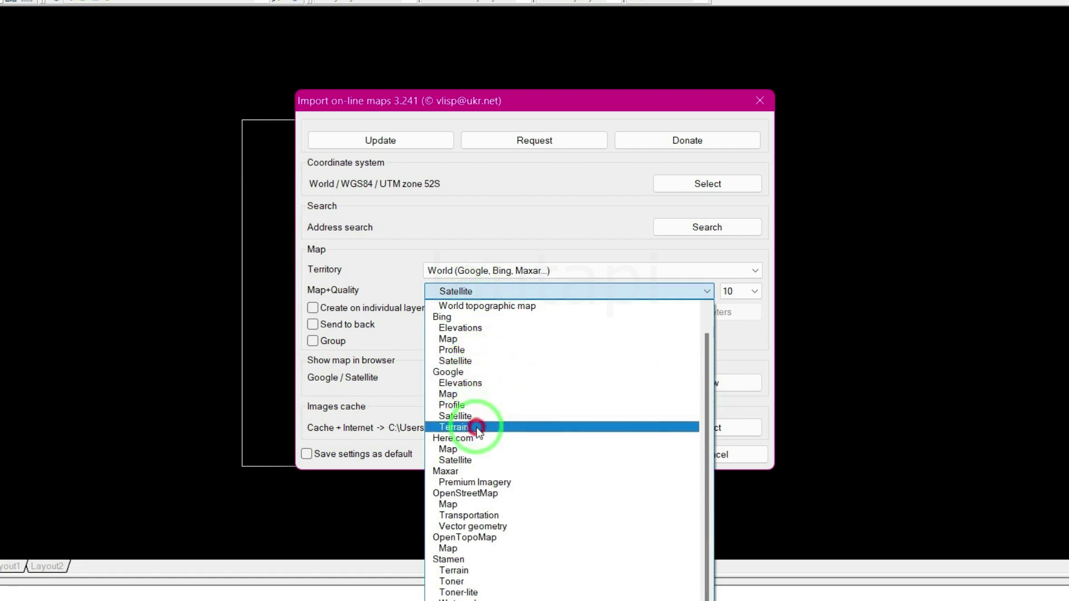
{"action": "left_click", "coordinate": [478, 429]}
{"action": "left_click", "coordinate": [523, 453]}
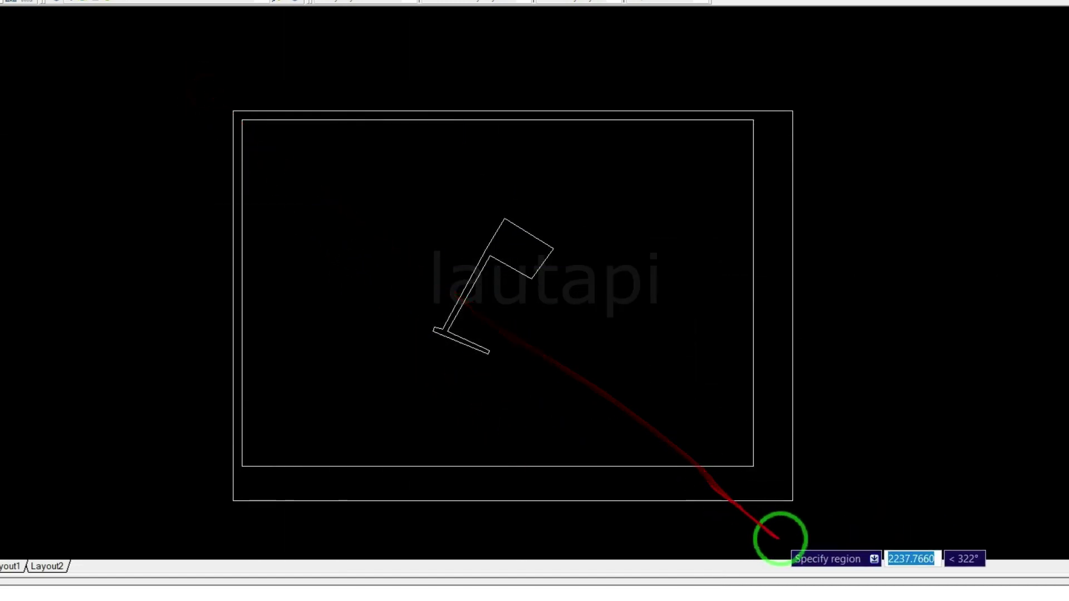
{"action": "left_click", "coordinate": [811, 515]}
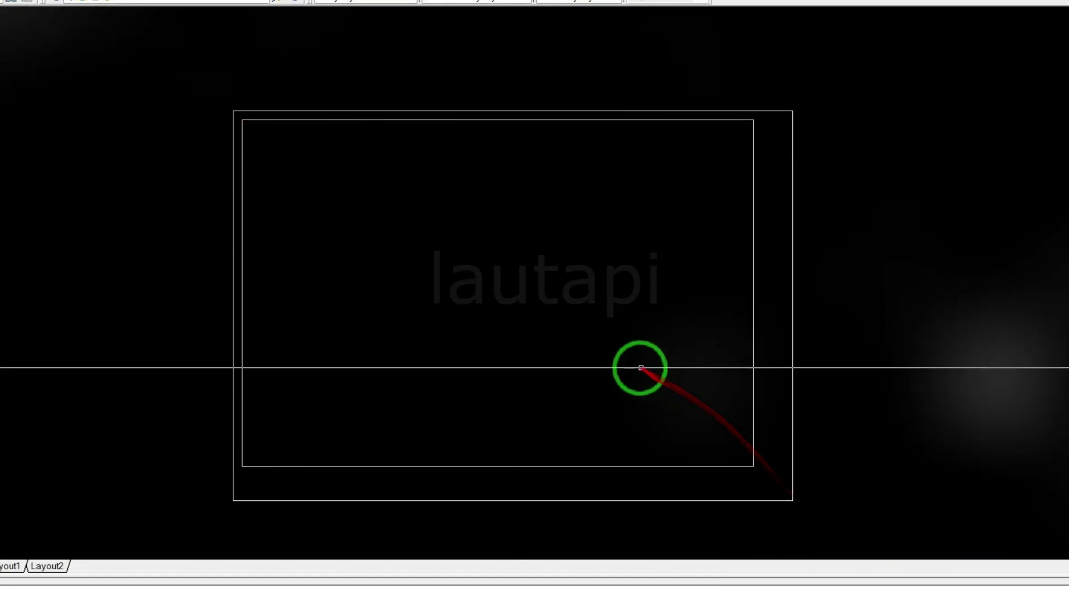
Delete the dark relief map image and zoom out to show the pier outline alone
{"action": "scroll", "coordinate": [639, 370], "scroll_direction": "up", "scroll_amount": 5}
{"action": "scroll", "coordinate": [641, 340], "scroll_direction": "down", "scroll_amount": 3}
{"action": "scroll", "coordinate": [640, 338], "scroll_direction": "down", "scroll_amount": 5}
{"action": "scroll", "coordinate": [641, 338], "scroll_direction": "up", "scroll_amount": 5}
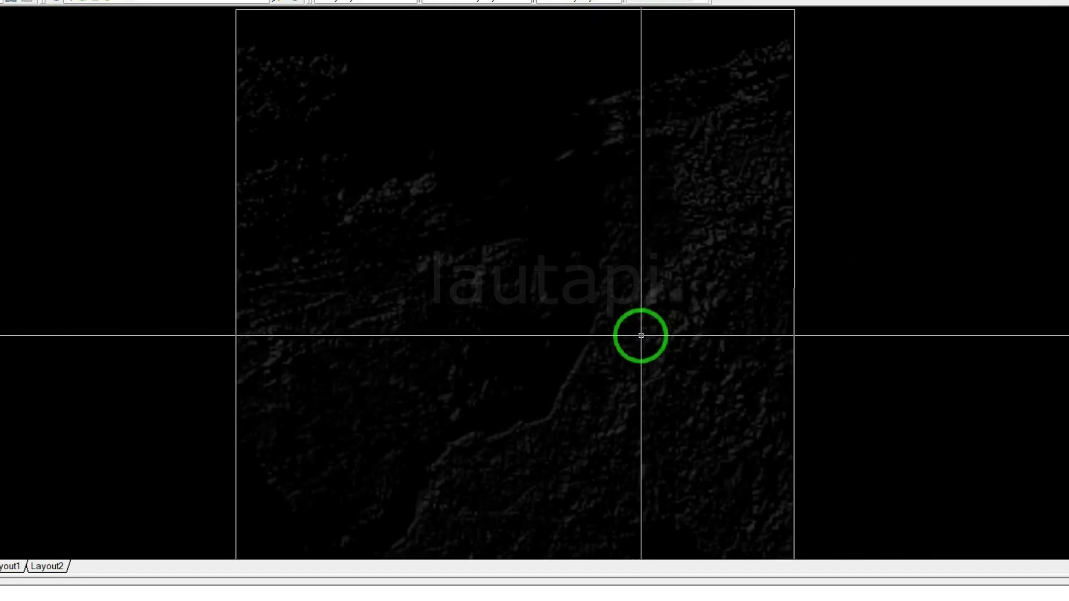
{"action": "scroll", "coordinate": [640, 336], "scroll_direction": "down", "scroll_amount": 3}
{"action": "scroll", "coordinate": [666, 374], "scroll_direction": "up", "scroll_amount": 3}
{"action": "scroll", "coordinate": [666, 374], "scroll_direction": "up", "scroll_amount": 1}
{"action": "left_click", "coordinate": [790, 522]}
{"action": "left_click", "coordinate": [729, 476]}
{"action": "key", "text": "Delete"}
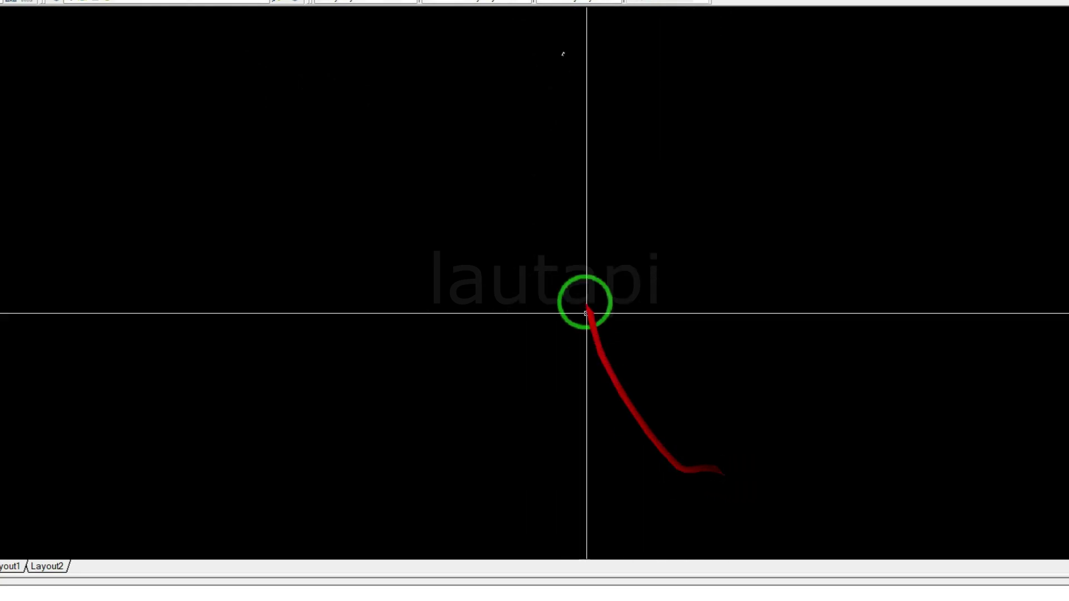
{"action": "scroll", "coordinate": [577, 277], "scroll_direction": "down", "scroll_amount": 2}
{"action": "type", "text": "tr"}
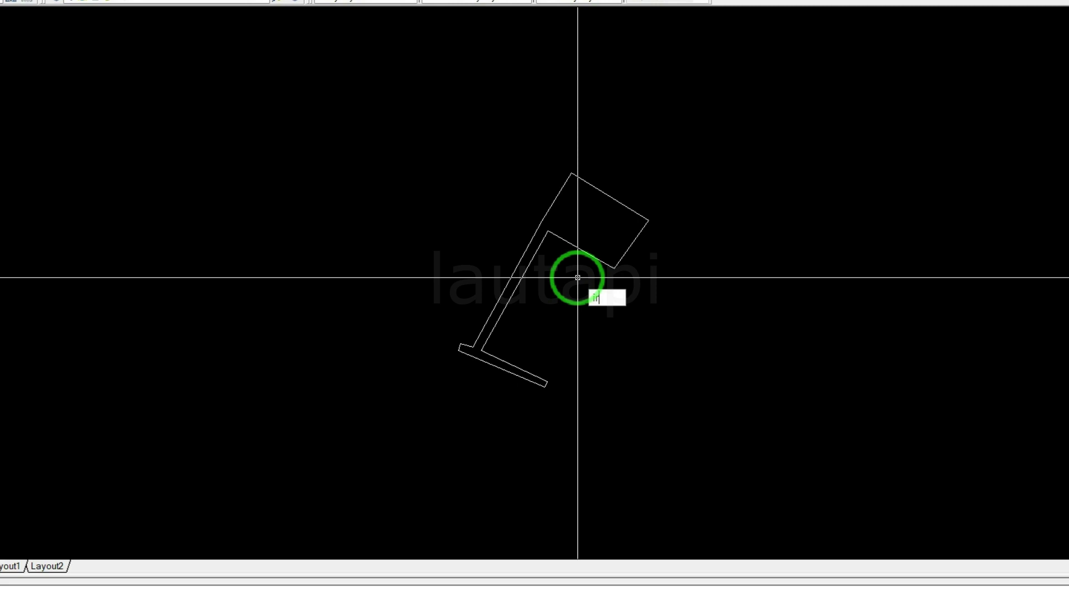
{"action": "key", "text": "Return"}
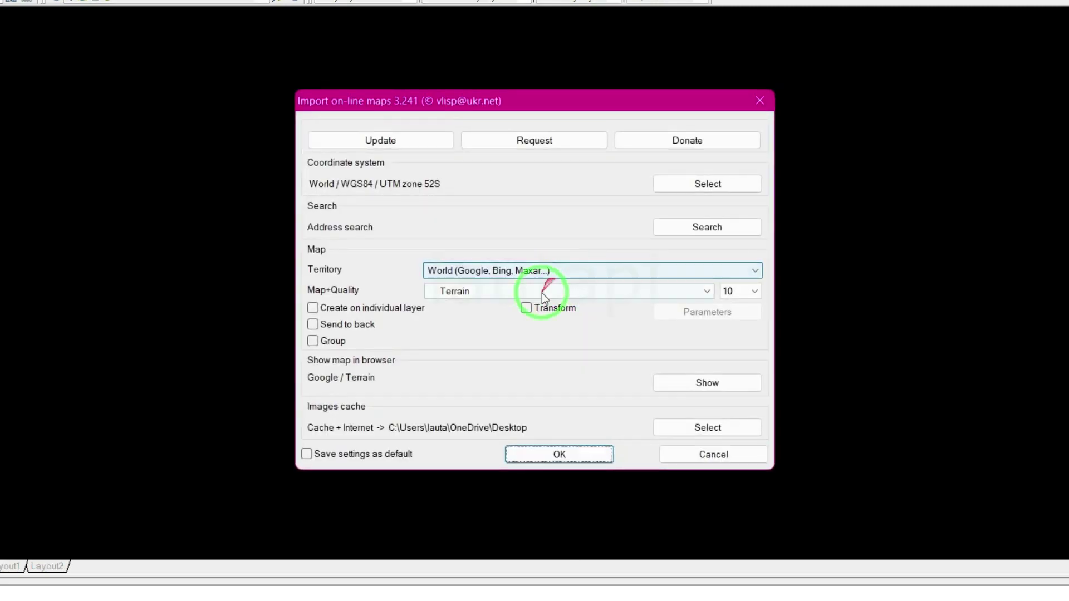
{"action": "left_click", "coordinate": [542, 292]}
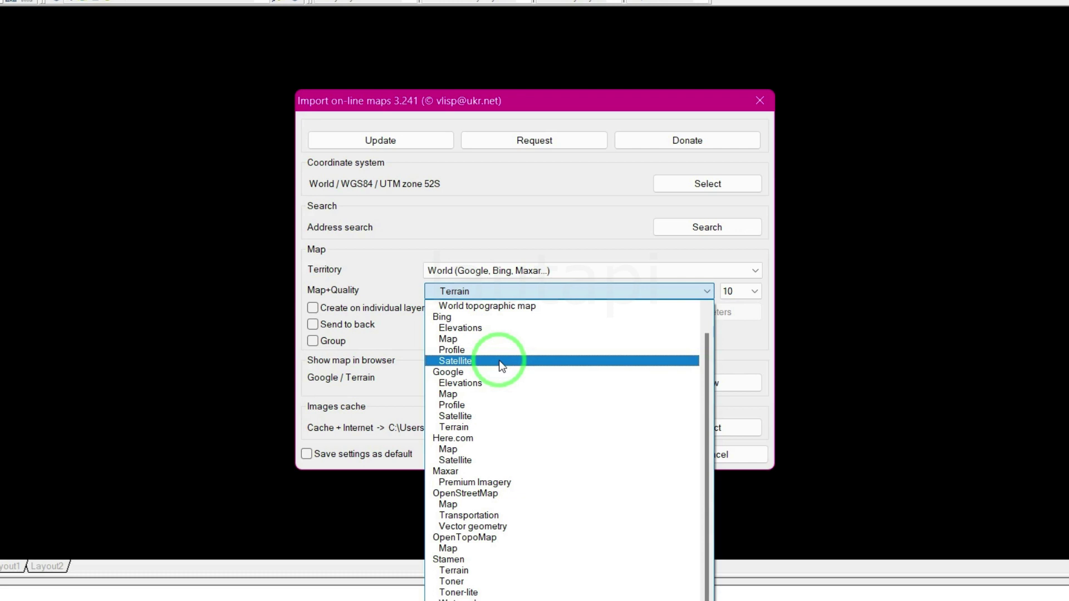
{"action": "left_click", "coordinate": [500, 363]}
{"action": "left_click", "coordinate": [749, 293]}
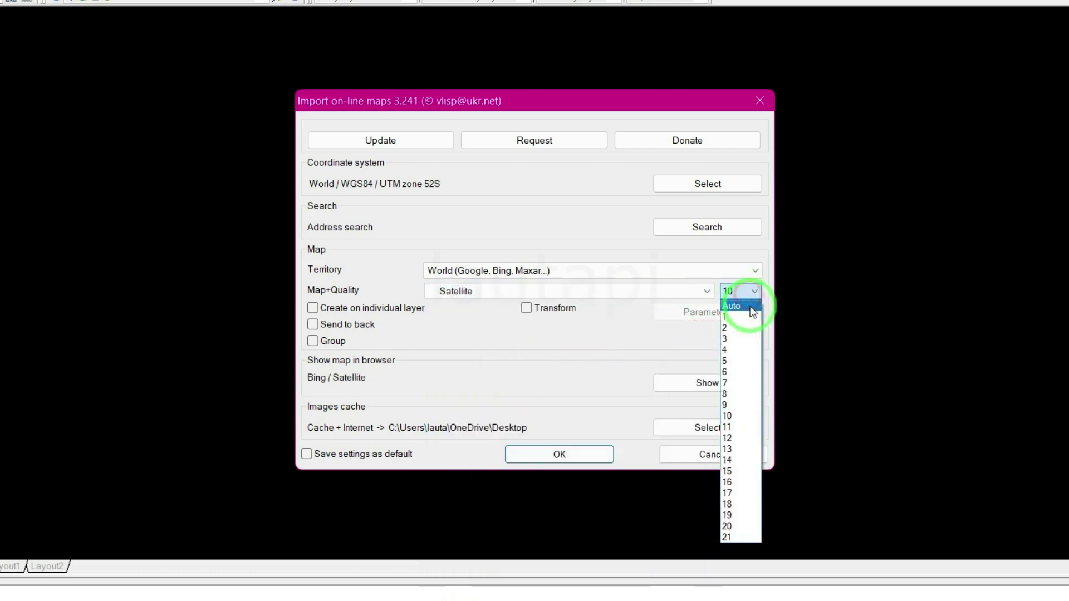
{"action": "left_click", "coordinate": [745, 362]}
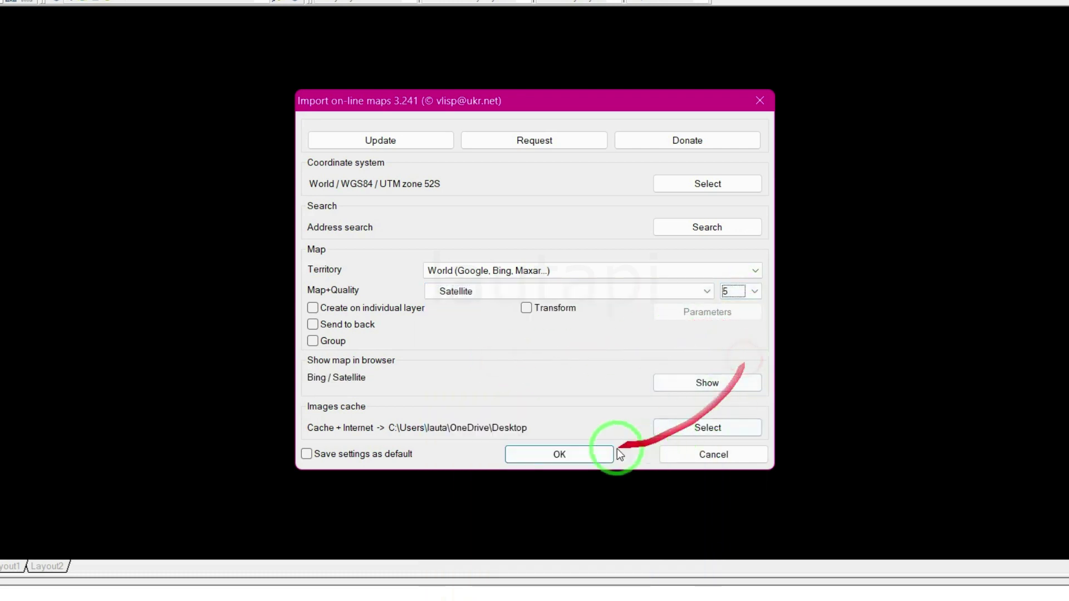
{"action": "left_click", "coordinate": [598, 454]}
{"action": "scroll", "coordinate": [525, 334], "scroll_direction": "down", "scroll_amount": 8}
{"action": "scroll", "coordinate": [525, 331], "scroll_direction": "down", "scroll_amount": 2}
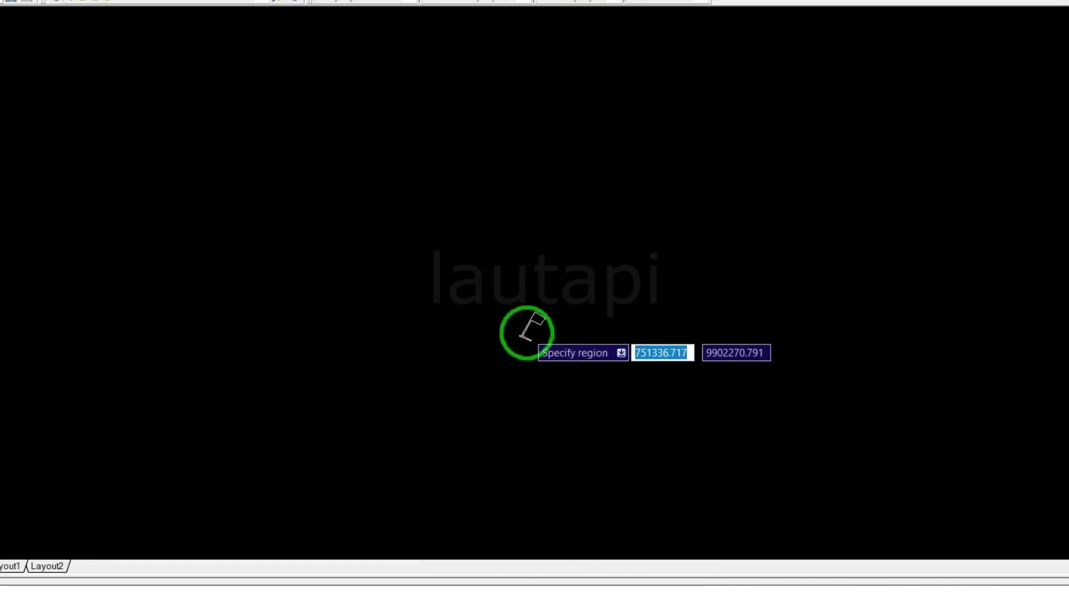
{"action": "scroll", "coordinate": [393, 239], "scroll_direction": "up", "scroll_amount": 4}
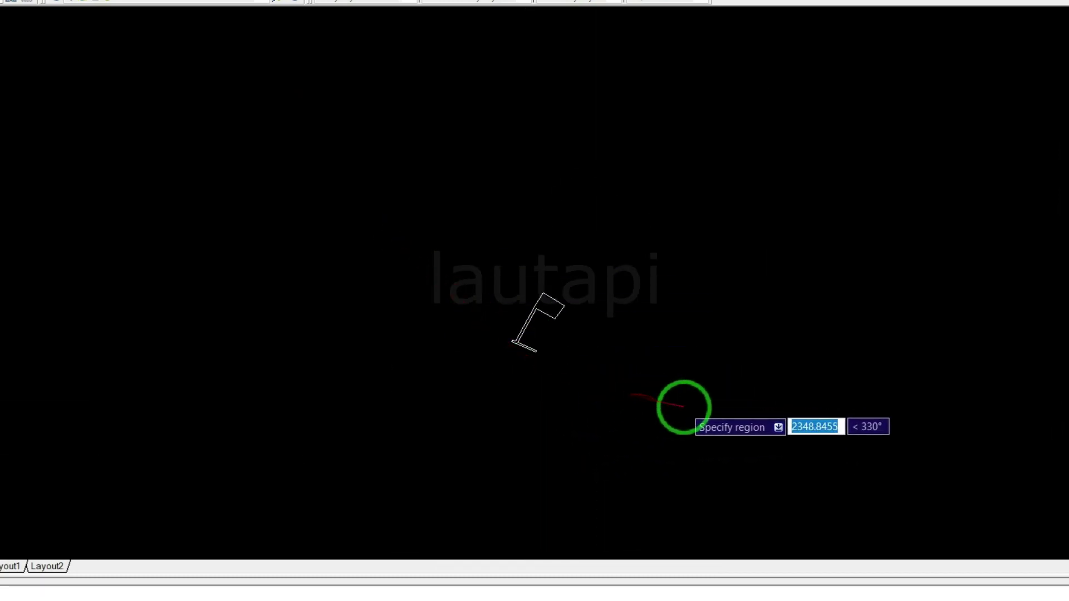
{"action": "left_click_drag", "start_coordinate": [392, 239], "coordinate": [704, 420]}
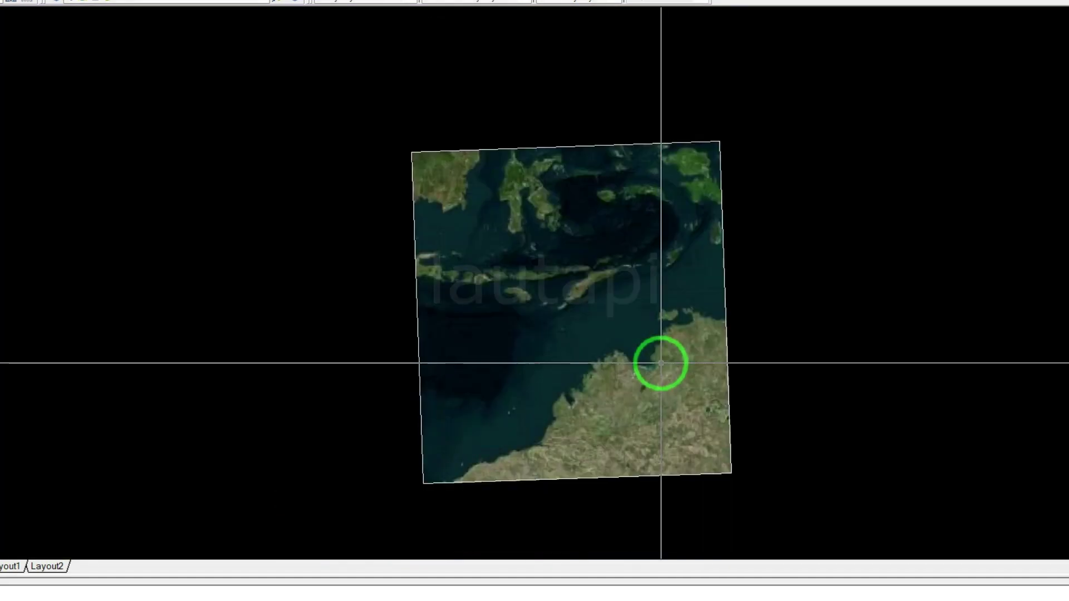
{"action": "scroll", "coordinate": [661, 362], "scroll_direction": "up", "scroll_amount": 2}
{"action": "scroll", "coordinate": [661, 360], "scroll_direction": "up", "scroll_amount": 2}
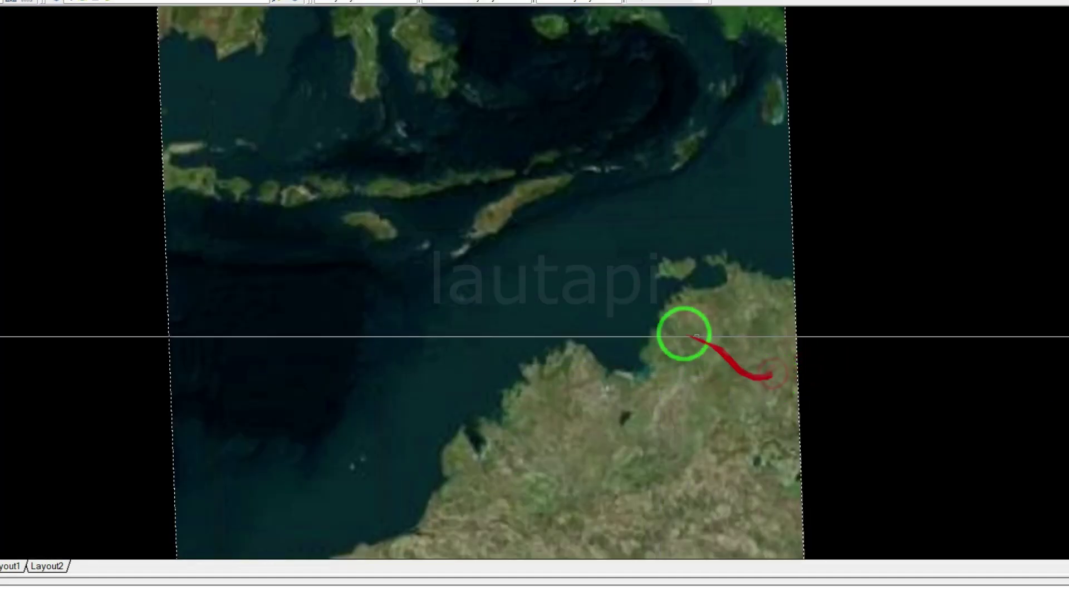
{"action": "scroll", "coordinate": [699, 338], "scroll_direction": "down", "scroll_amount": 2}
{"action": "left_click", "coordinate": [646, 341]}
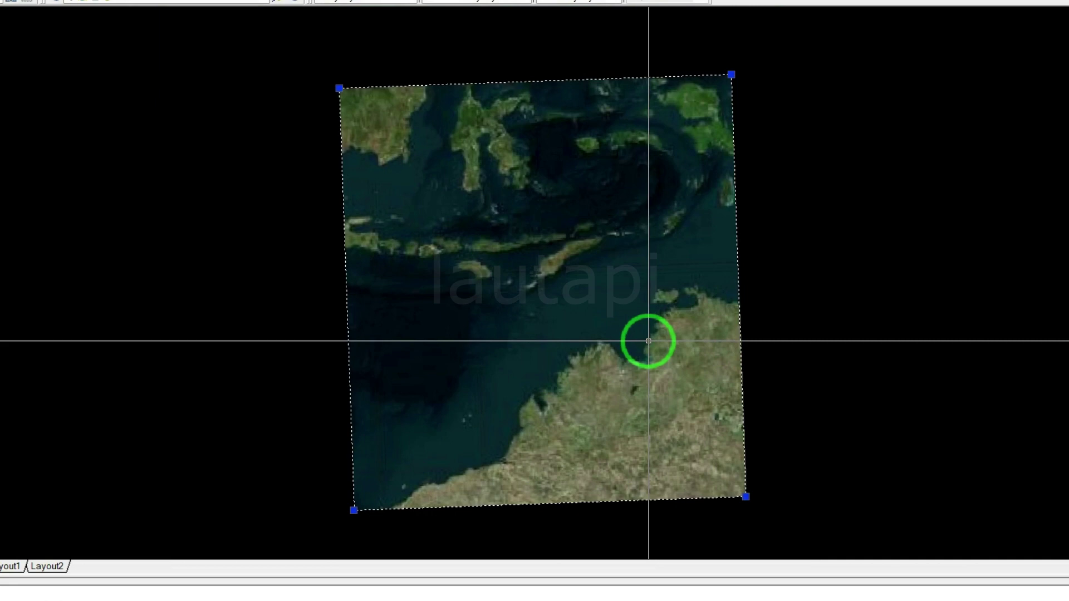
{"action": "key", "text": "Delete"}
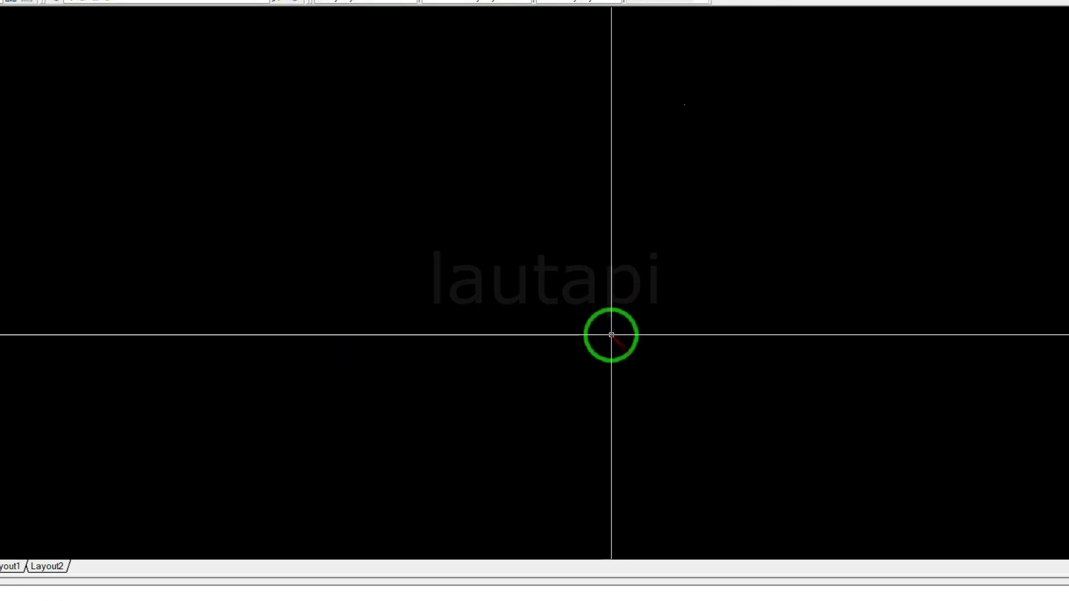
{"action": "scroll", "coordinate": [604, 326], "scroll_direction": "down", "scroll_amount": 5}
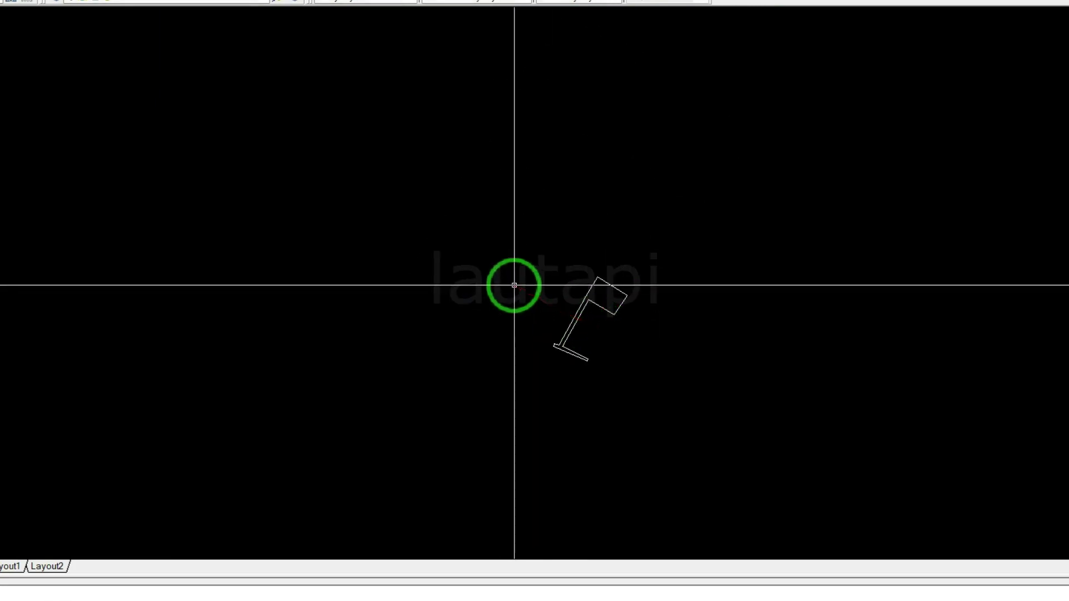
{"action": "key", "text": "Return"}
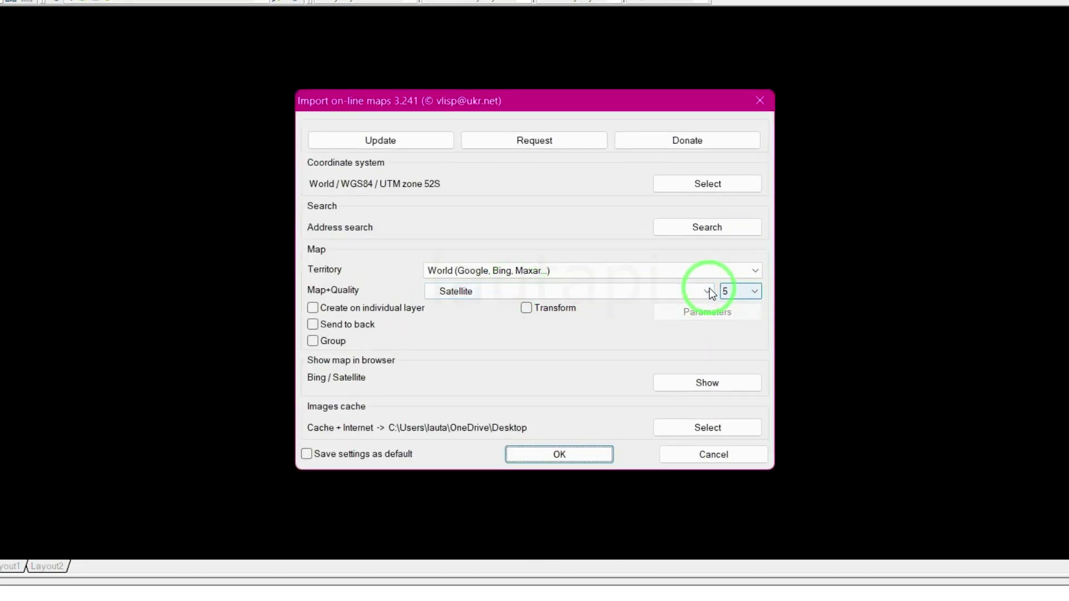
Keep Bing Satellite as the map source and raise the quality to 20
{"action": "left_click", "coordinate": [714, 291]}
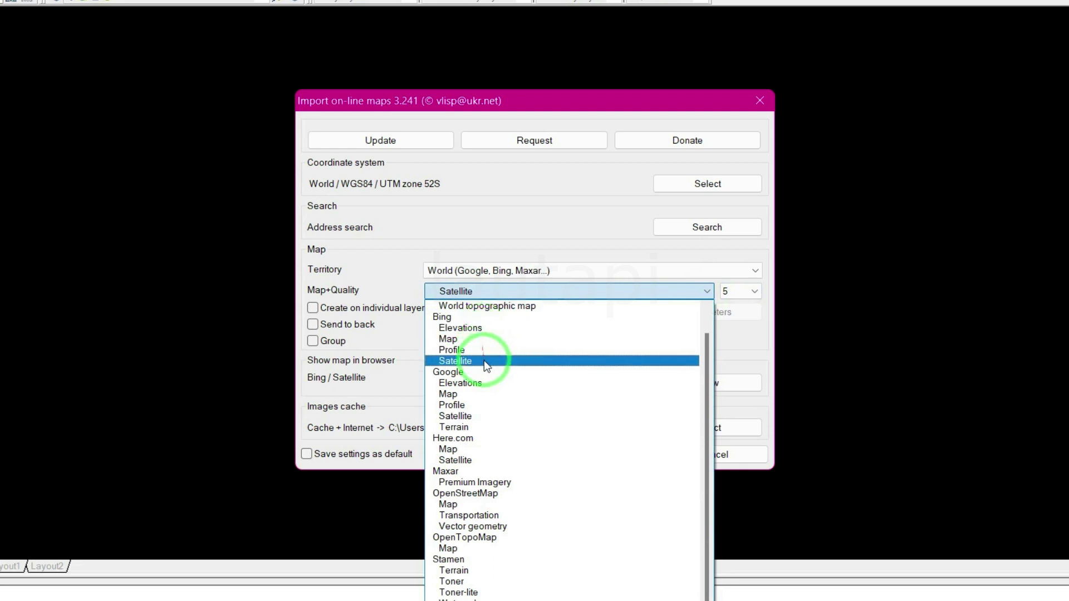
{"action": "left_click", "coordinate": [483, 361]}
{"action": "left_click", "coordinate": [753, 291]}
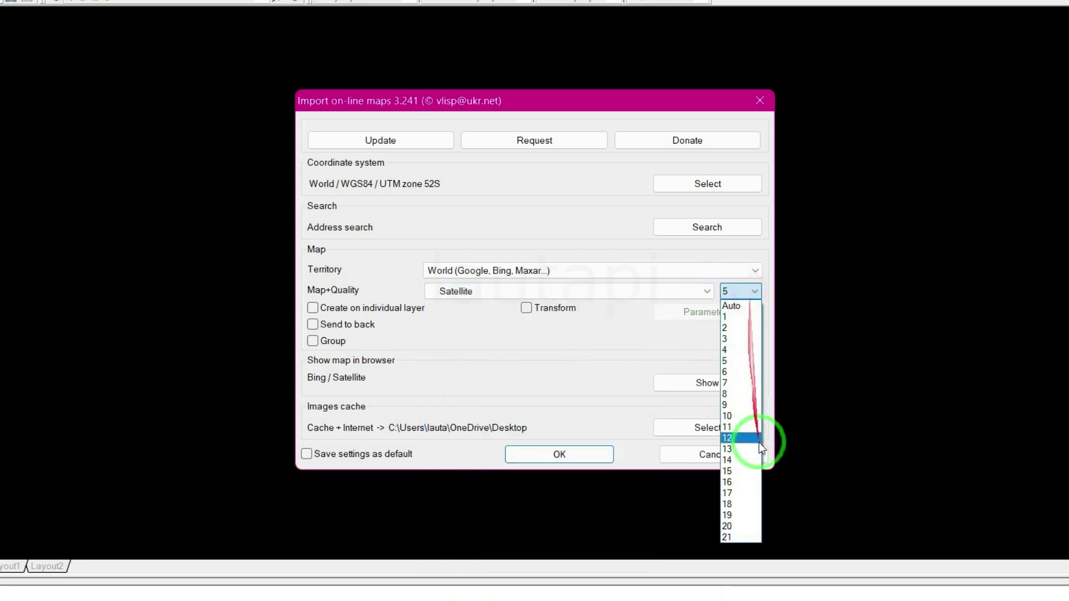
{"action": "left_click", "coordinate": [750, 525]}
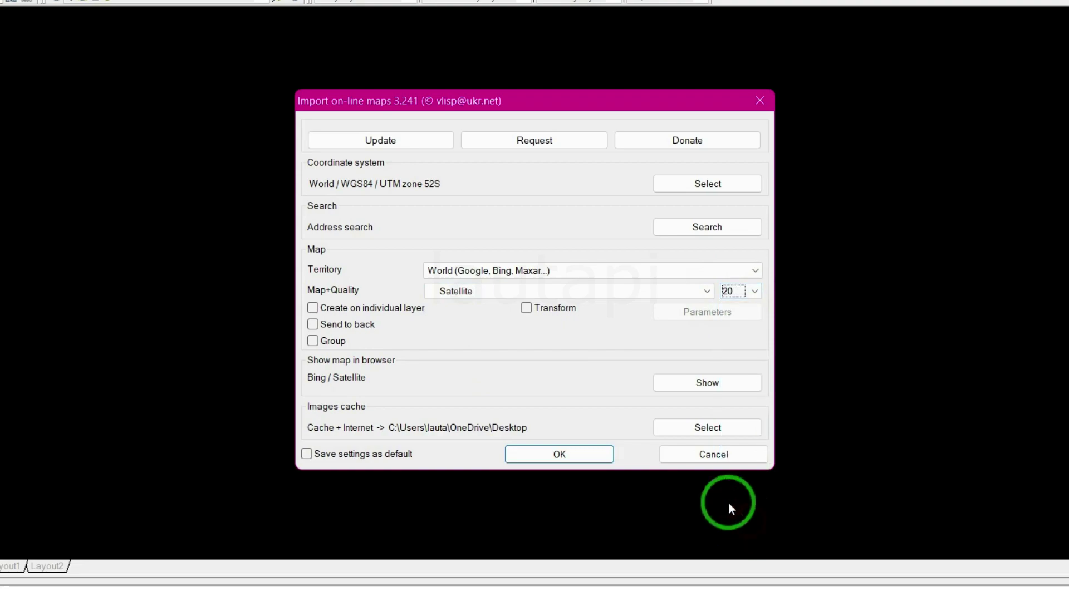
{"action": "left_click", "coordinate": [592, 454]}
Mark the region around the parcel and accept downloading the 368 tiles
{"action": "scroll", "coordinate": [555, 301], "scroll_direction": "up", "scroll_amount": 4}
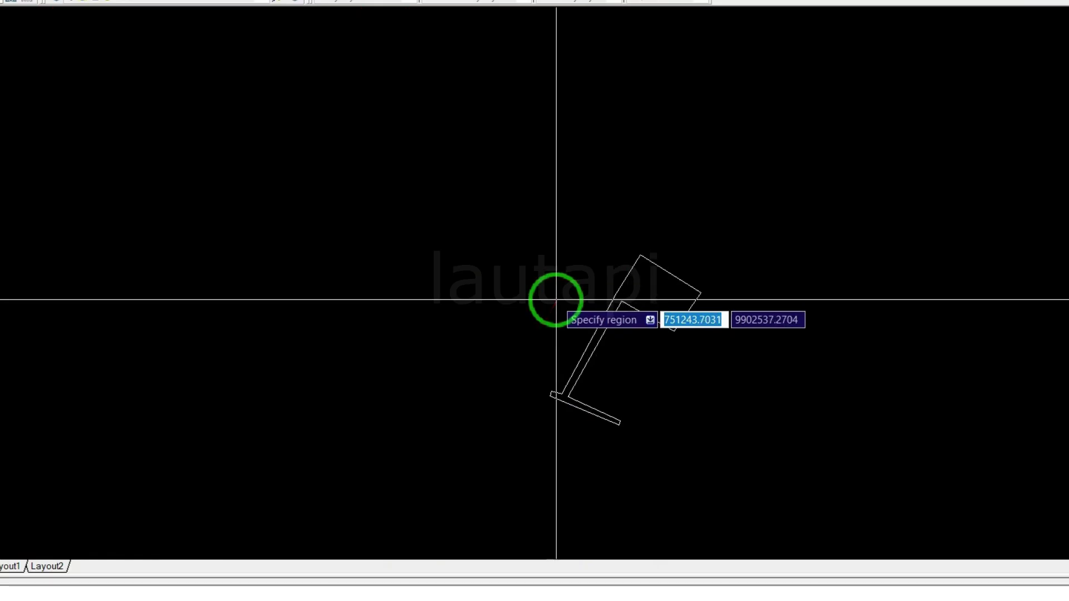
{"action": "scroll", "coordinate": [551, 300], "scroll_direction": "down", "scroll_amount": 2}
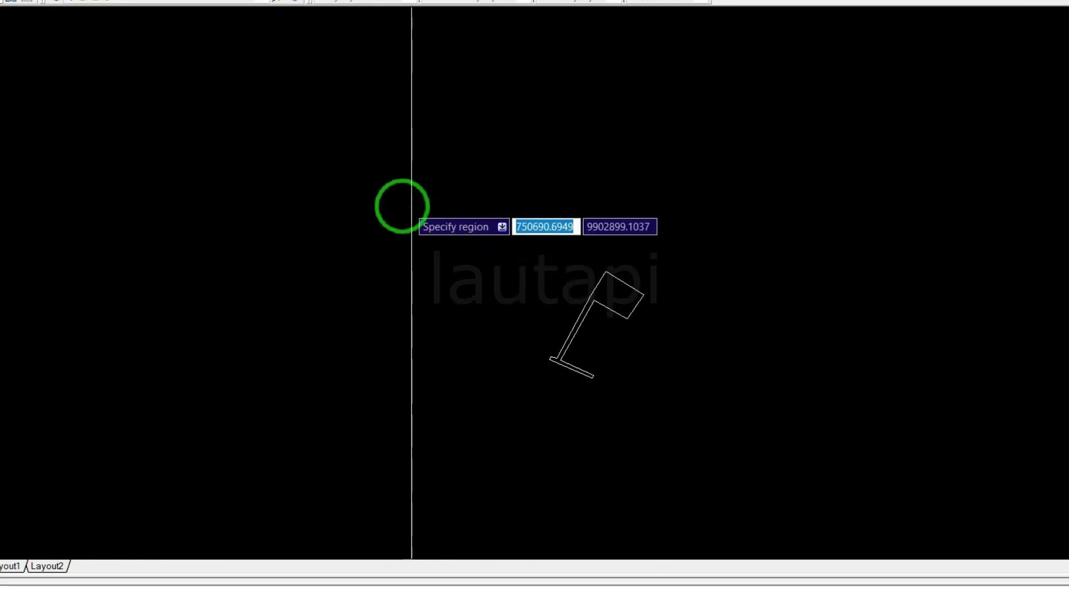
{"action": "left_click", "coordinate": [378, 197]}
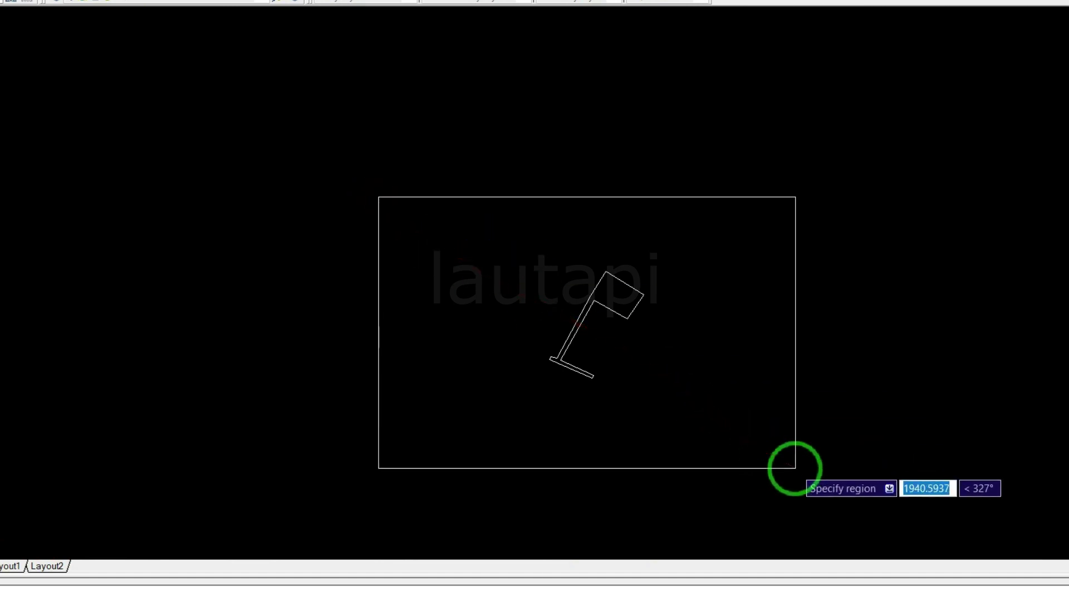
{"action": "left_click", "coordinate": [807, 477]}
{"action": "key", "text": "Return"}
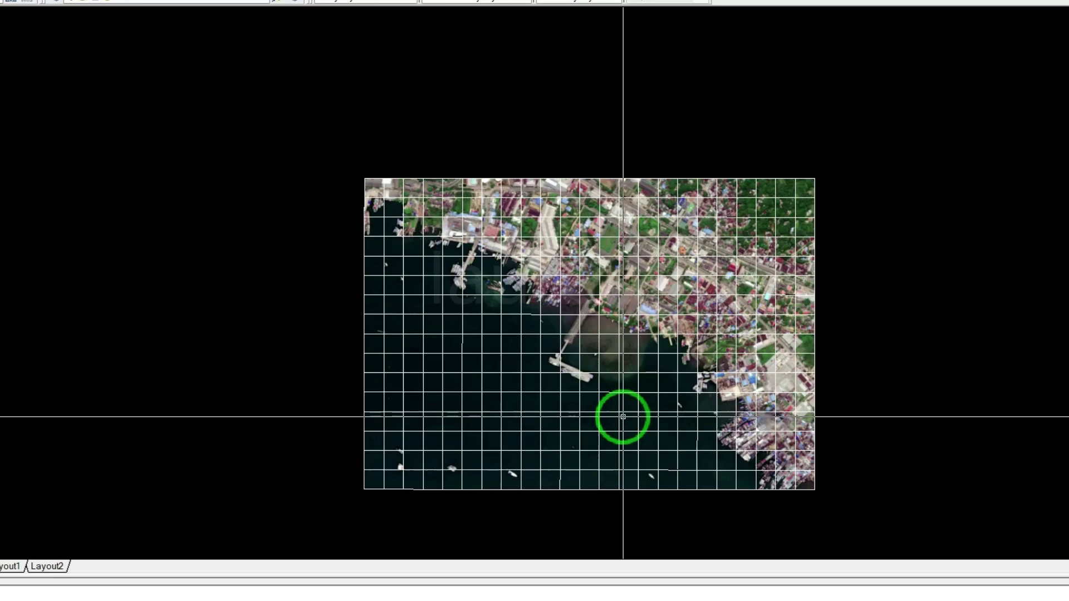
{"action": "scroll", "coordinate": [621, 417], "scroll_direction": "up", "scroll_amount": 2}
{"action": "scroll", "coordinate": [566, 358], "scroll_direction": "up", "scroll_amount": 3}
{"action": "scroll", "coordinate": [543, 323], "scroll_direction": "up", "scroll_amount": 1}
{"action": "scroll", "coordinate": [592, 342], "scroll_direction": "down", "scroll_amount": 1}
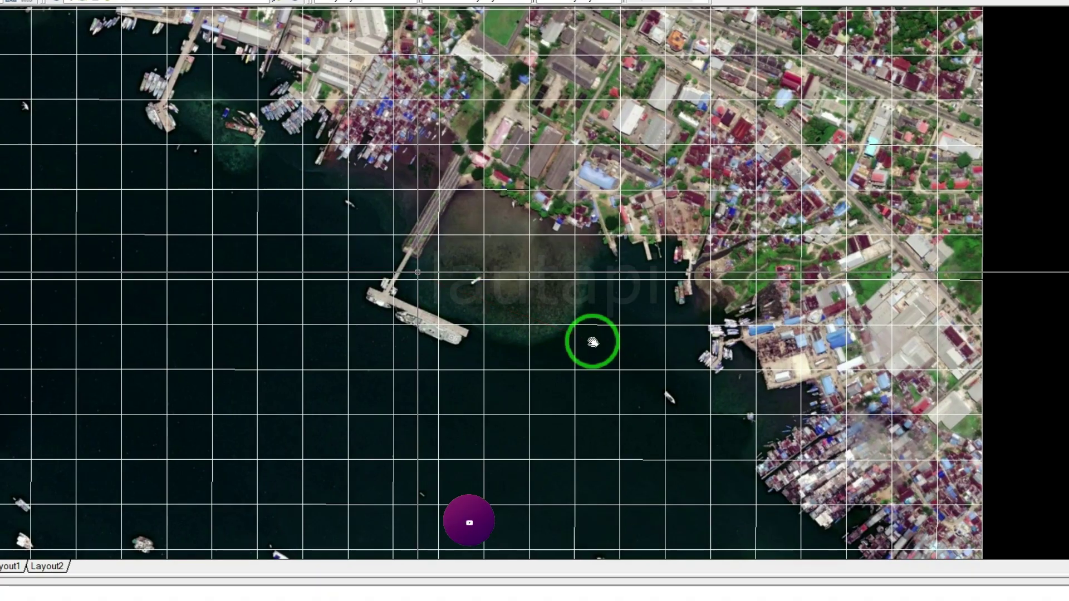
{"action": "scroll", "coordinate": [596, 342], "scroll_direction": "down", "scroll_amount": 1}
{"action": "scroll", "coordinate": [592, 341], "scroll_direction": "down", "scroll_amount": 2}
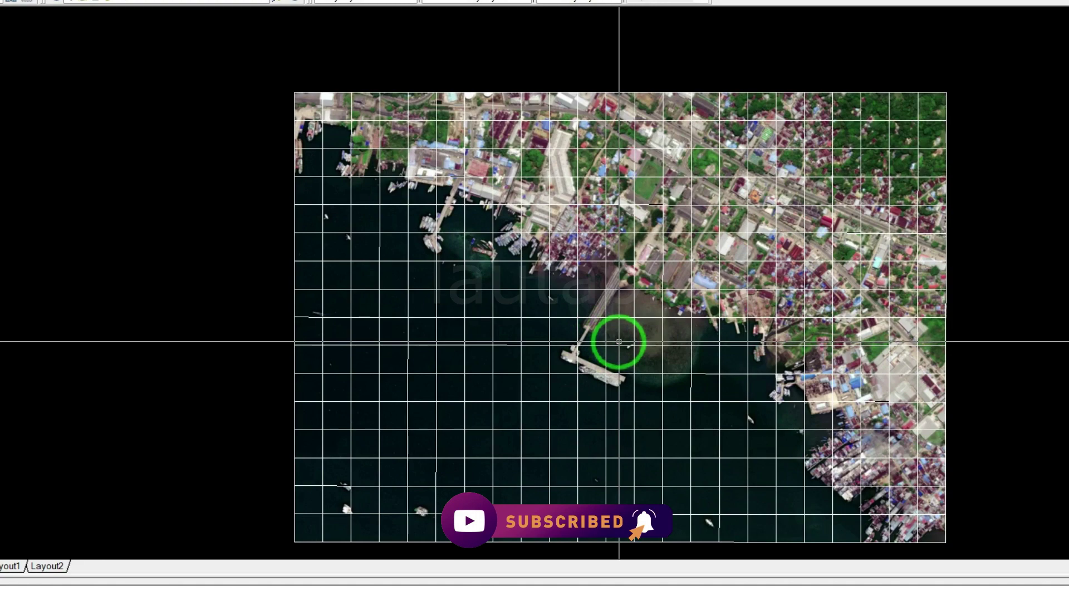
{"action": "middle_click_drag", "start_coordinate": [615, 341], "coordinate": [572, 310]}
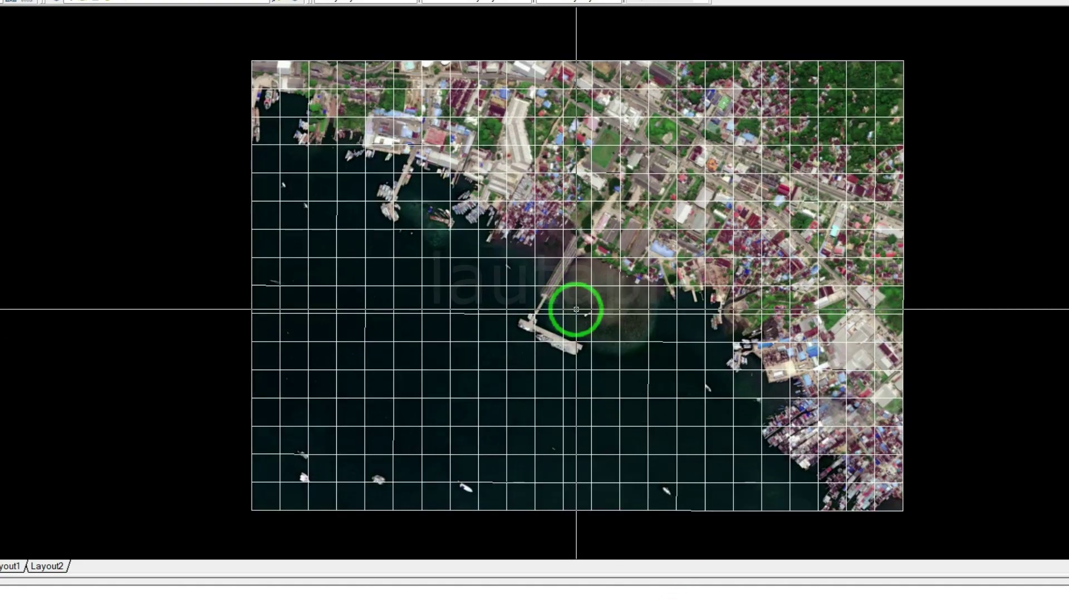